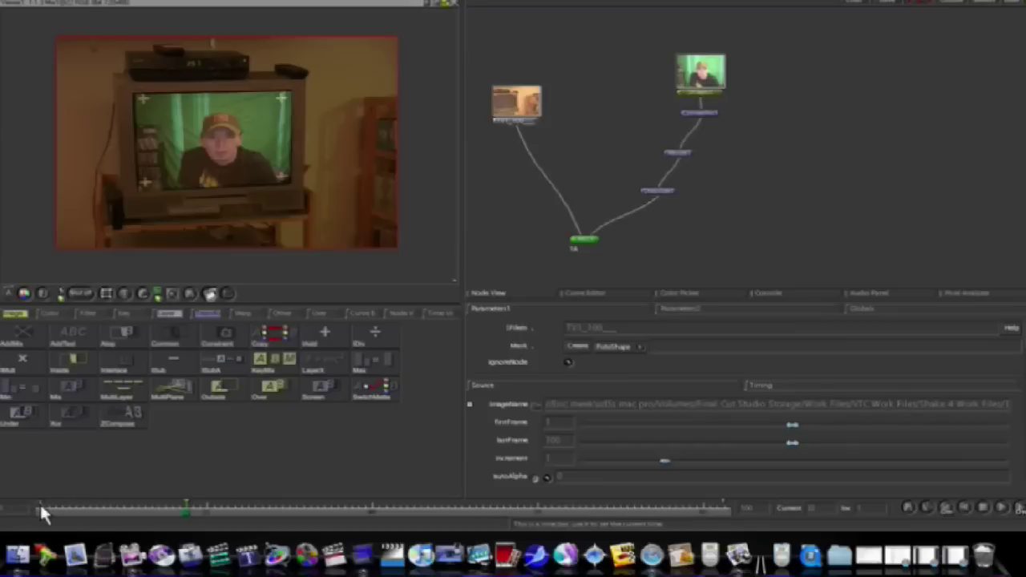
Step: Return to frame 1 and move the room footage and Merge nodes up and right
click(44, 509)
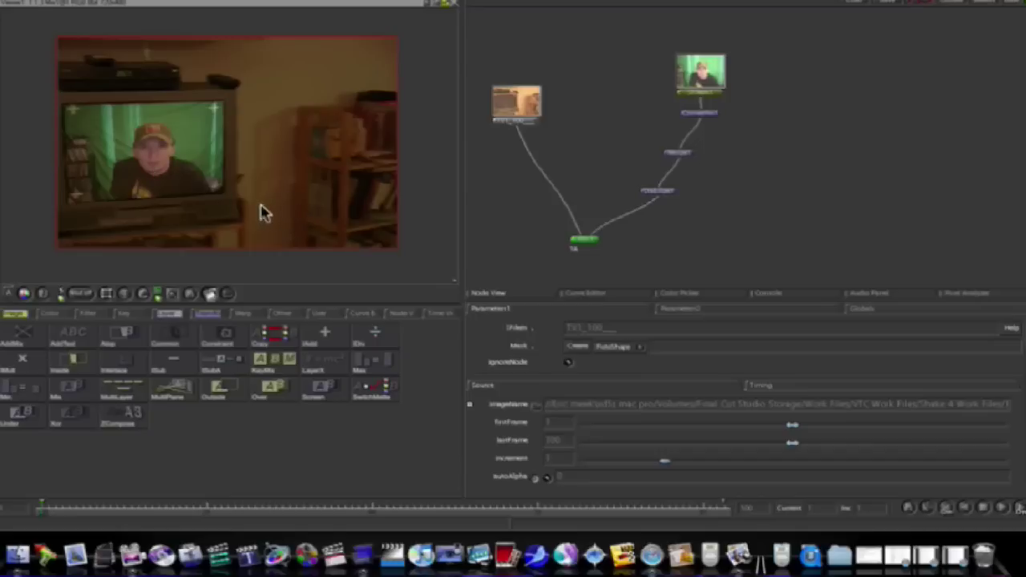
click(513, 106)
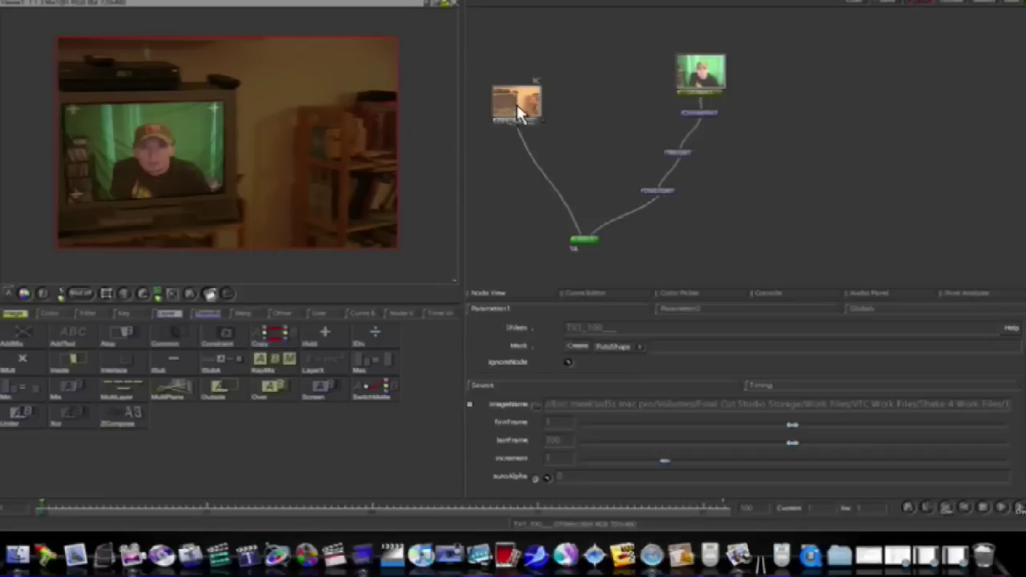
drag(513, 106, 583, 75)
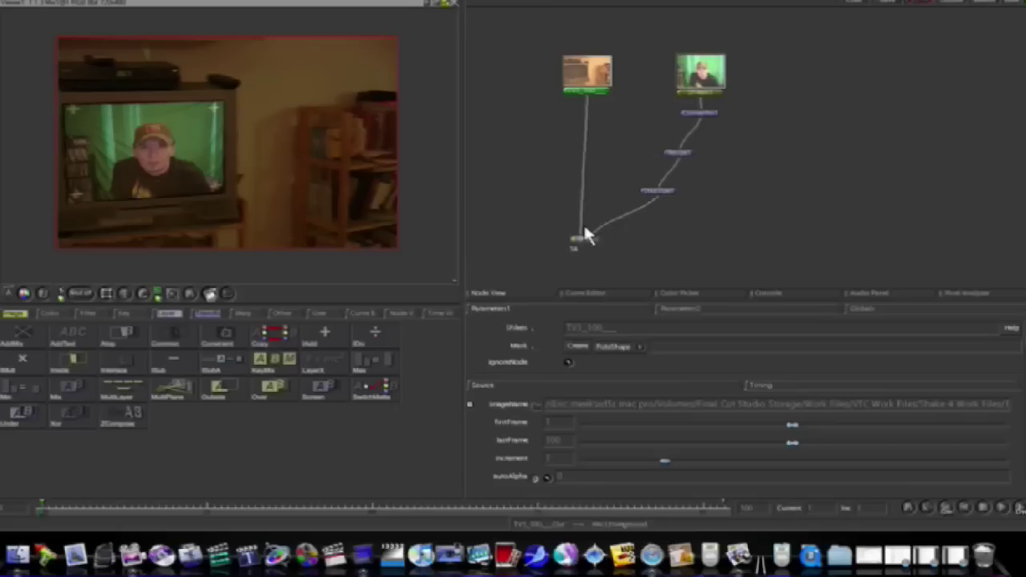
drag(586, 240, 616, 227)
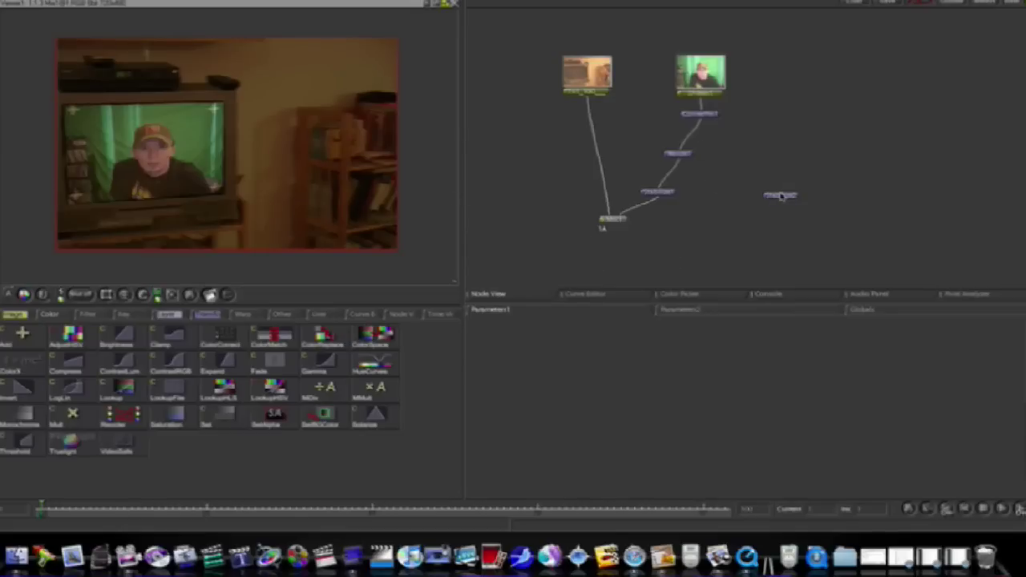
Step: Shift the unconnected node aside and load the room FileIn alone into the Viewer
drag(781, 196, 718, 212)
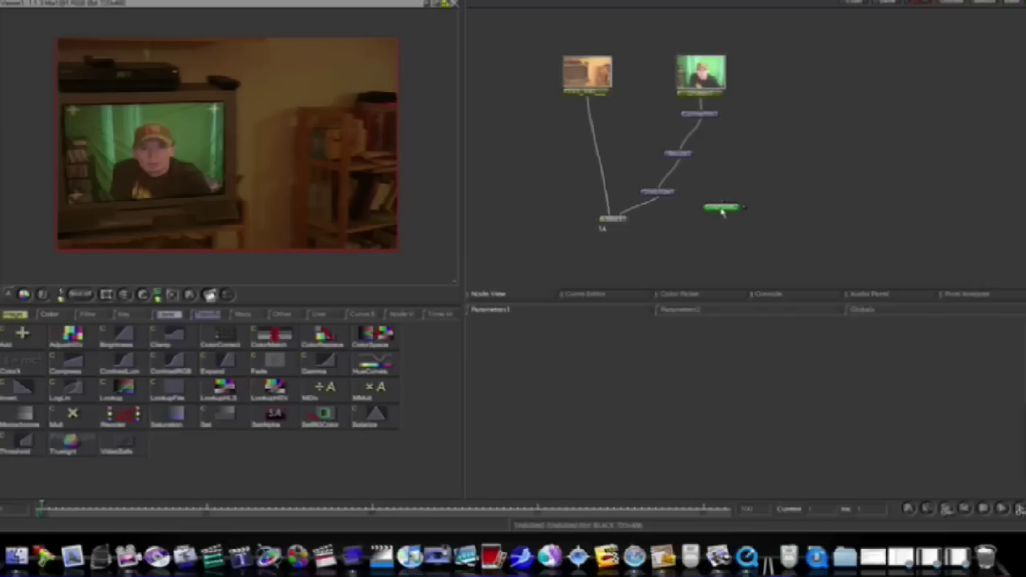
drag(721, 210, 751, 193)
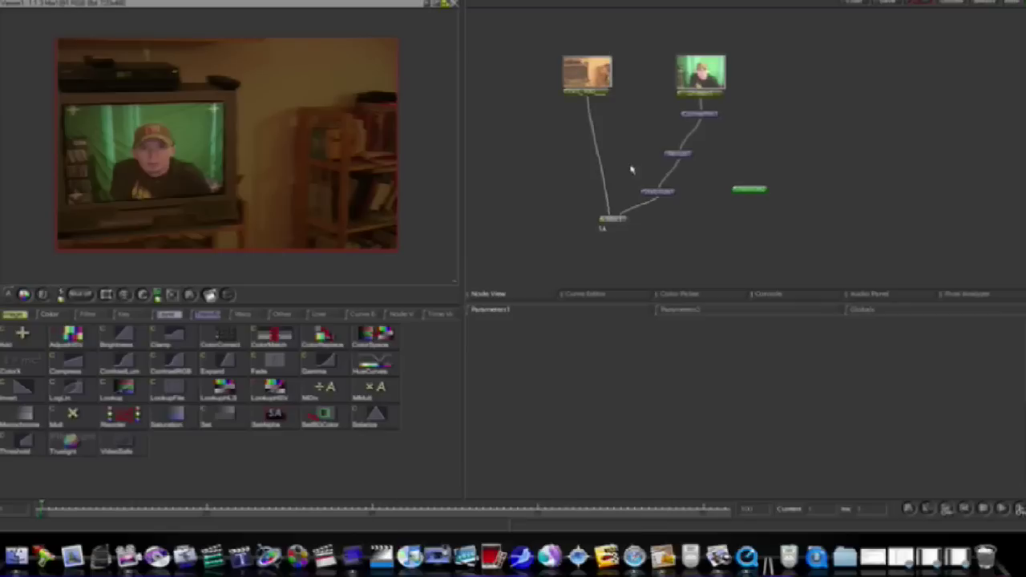
click(603, 93)
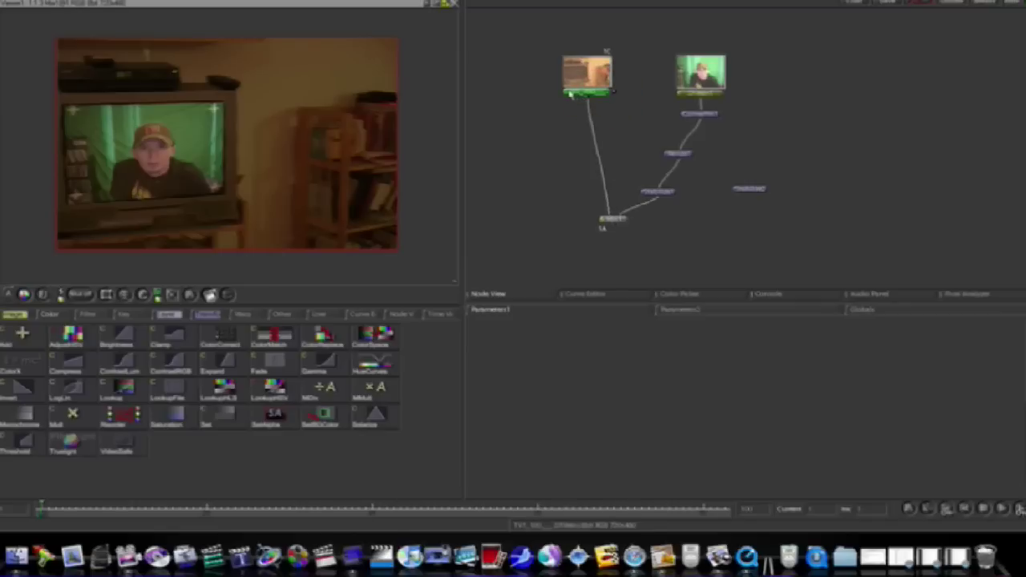
double_click(577, 84)
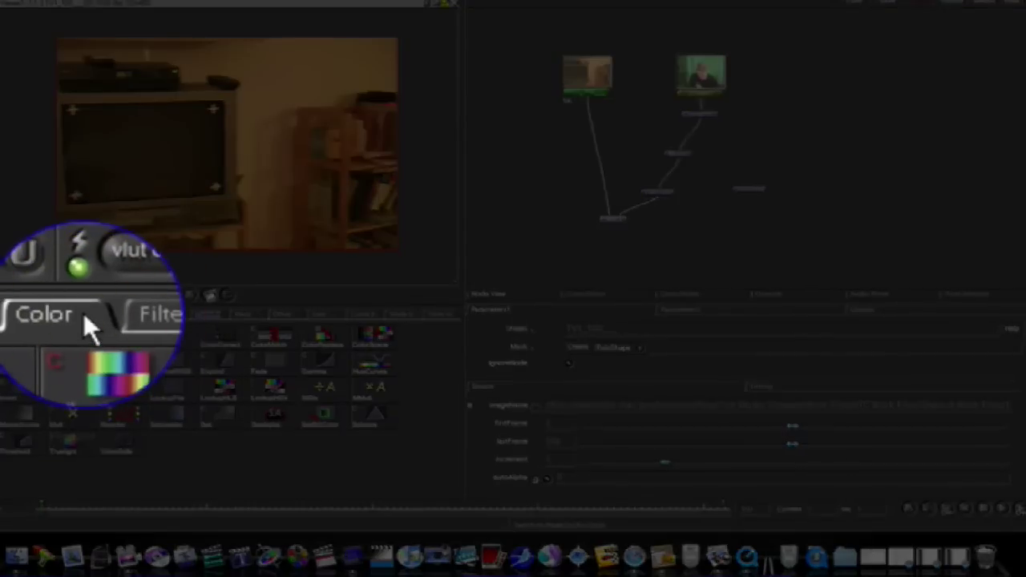
Step: Add an AdjustHSV node to the room plate and sample the room's tan colour as sourceColor
click(84, 335)
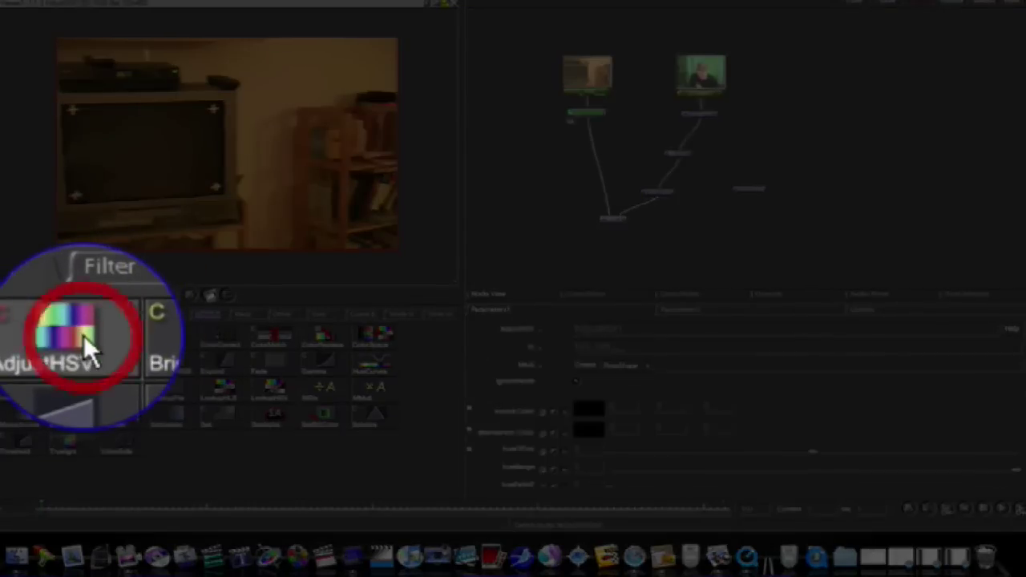
click(615, 220)
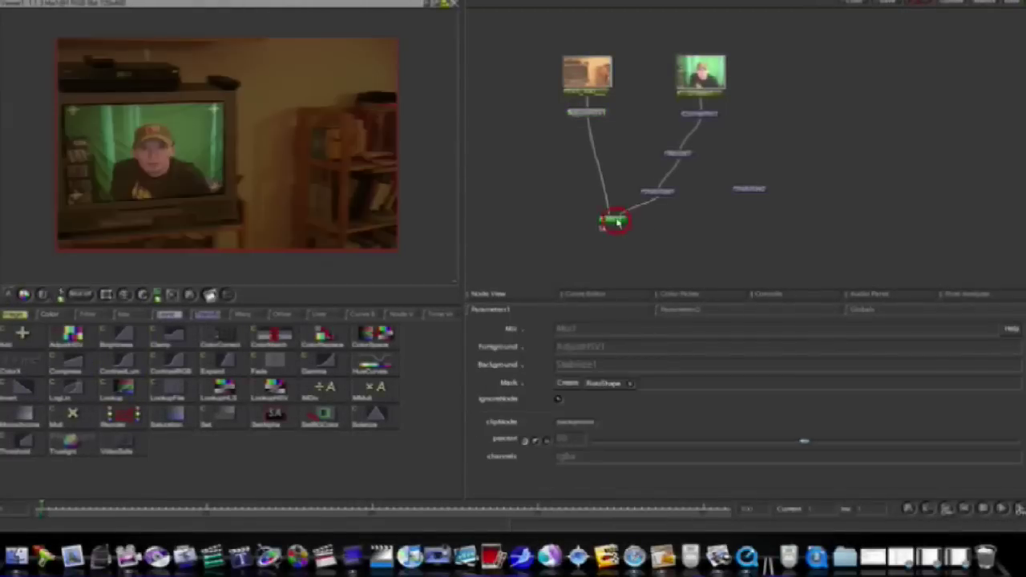
click(606, 116)
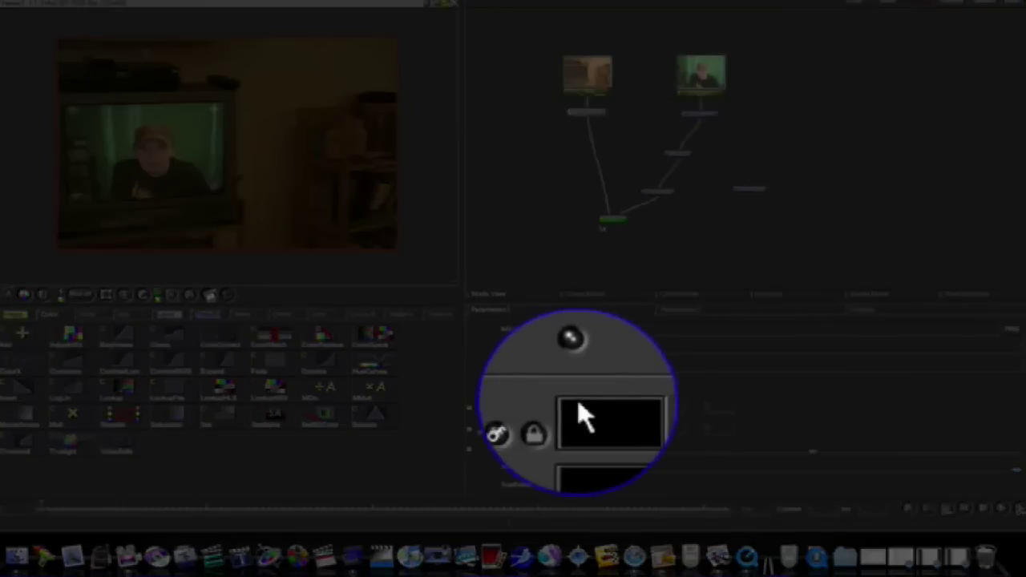
click(588, 409)
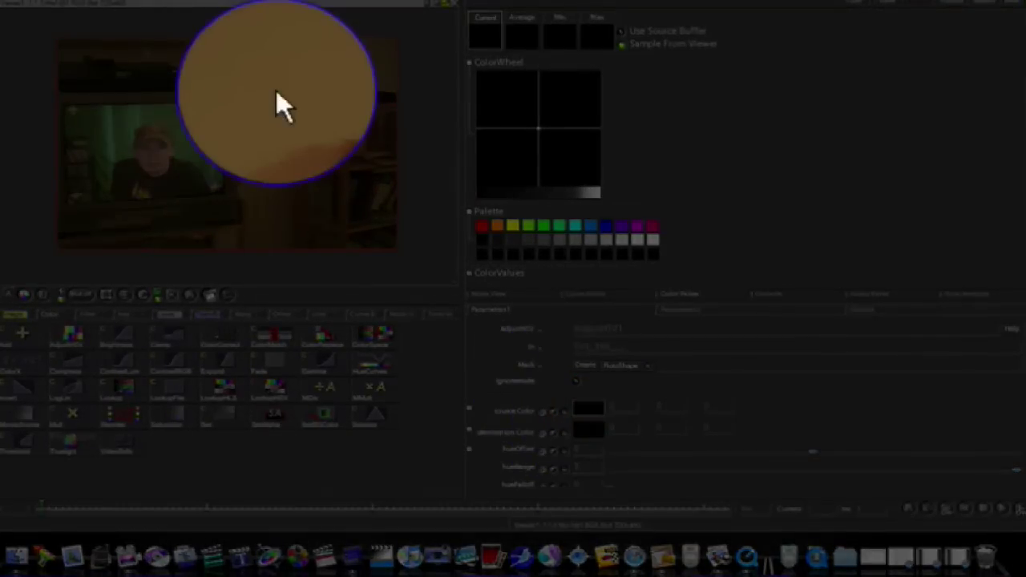
click(276, 91)
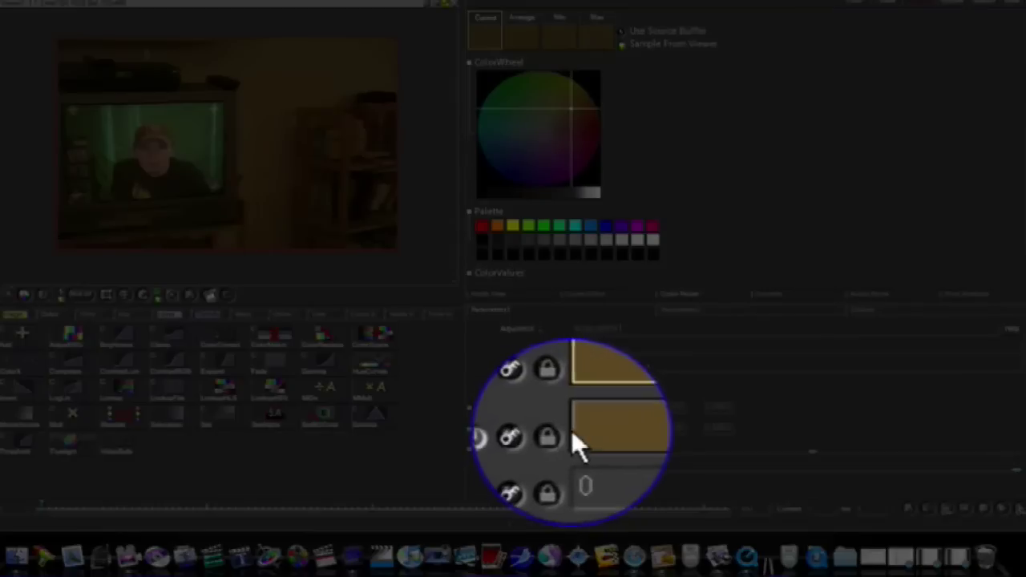
Step: Shift AdjustHSV's destinationColor toward a duller olive tone in the Color Picker
click(577, 430)
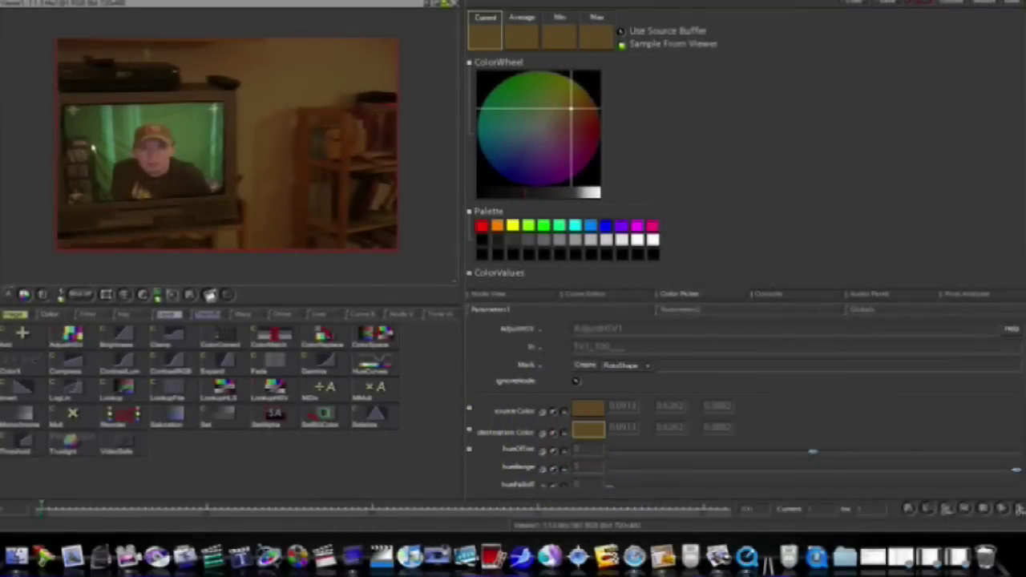
click(74, 149)
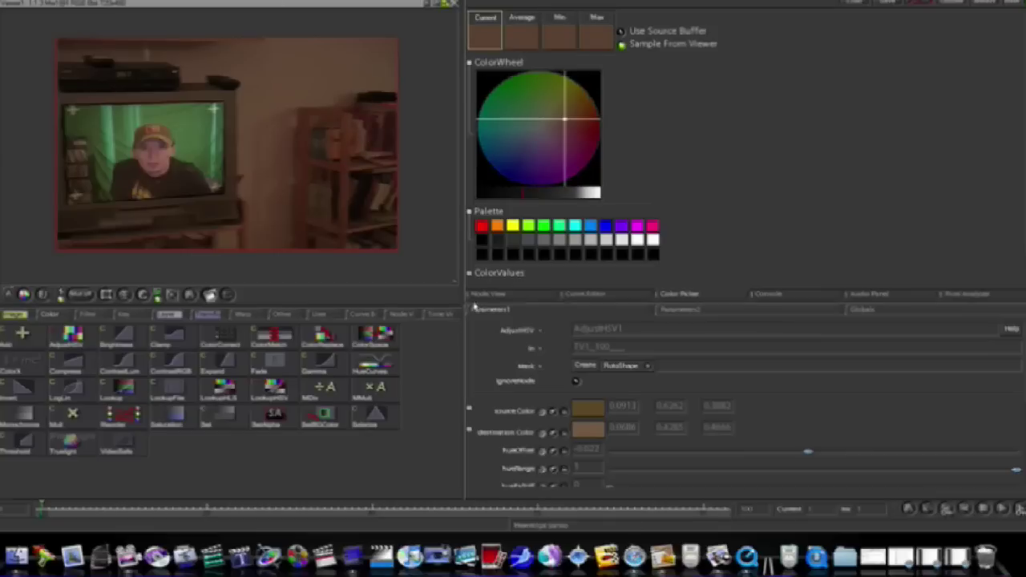
drag(591, 431, 383, 186)
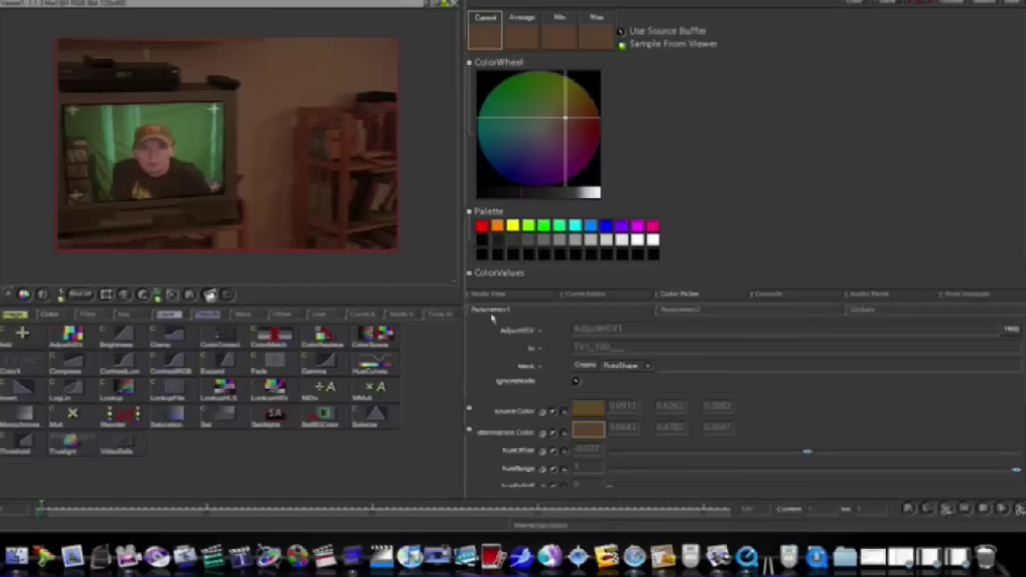
drag(590, 430, 148, 53)
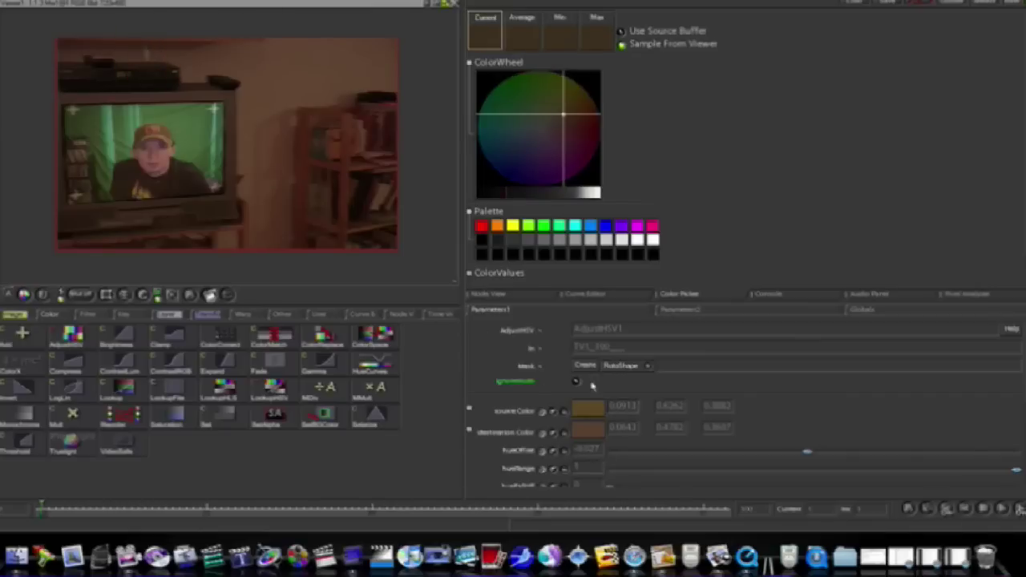
drag(590, 429, 73, 113)
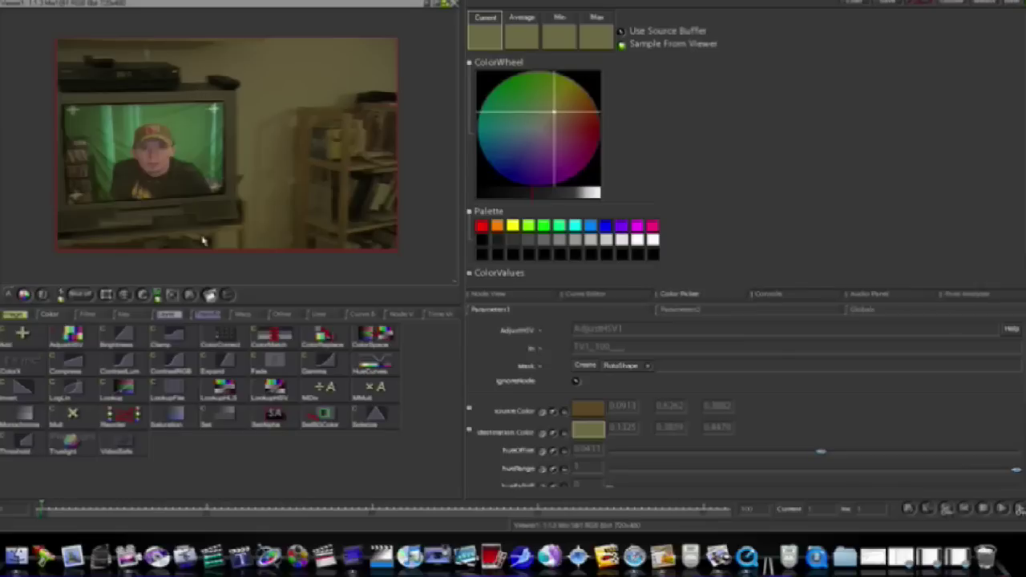
click(500, 297)
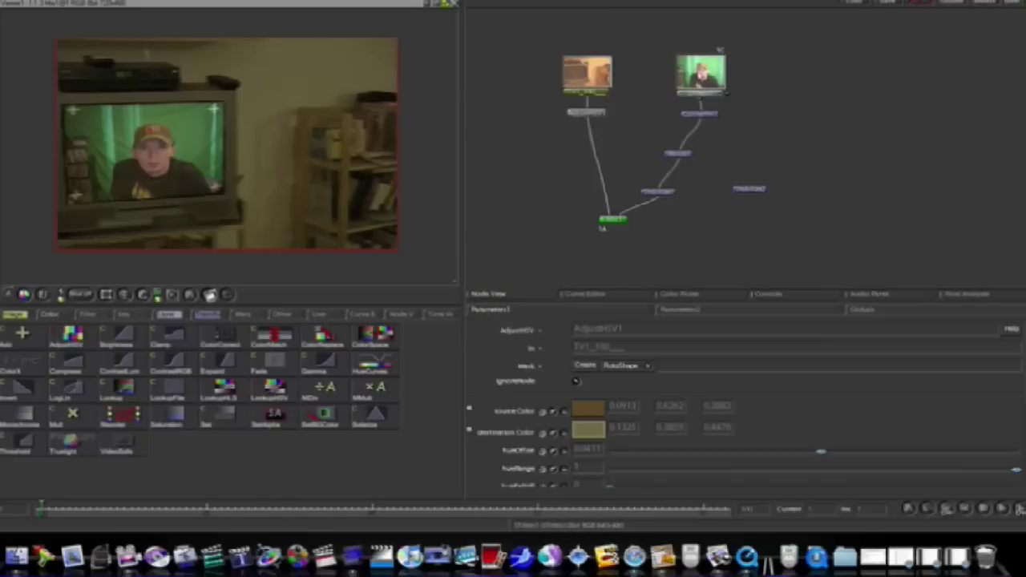
Step: Add a Brightness1 node after the green-screen clip and raise its value
drag(687, 67, 703, 47)
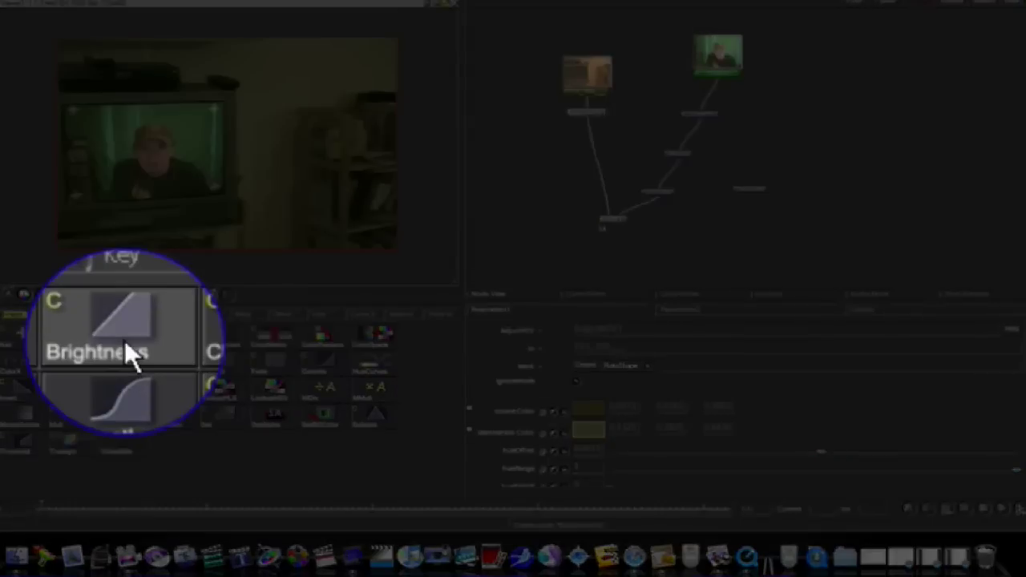
click(122, 340)
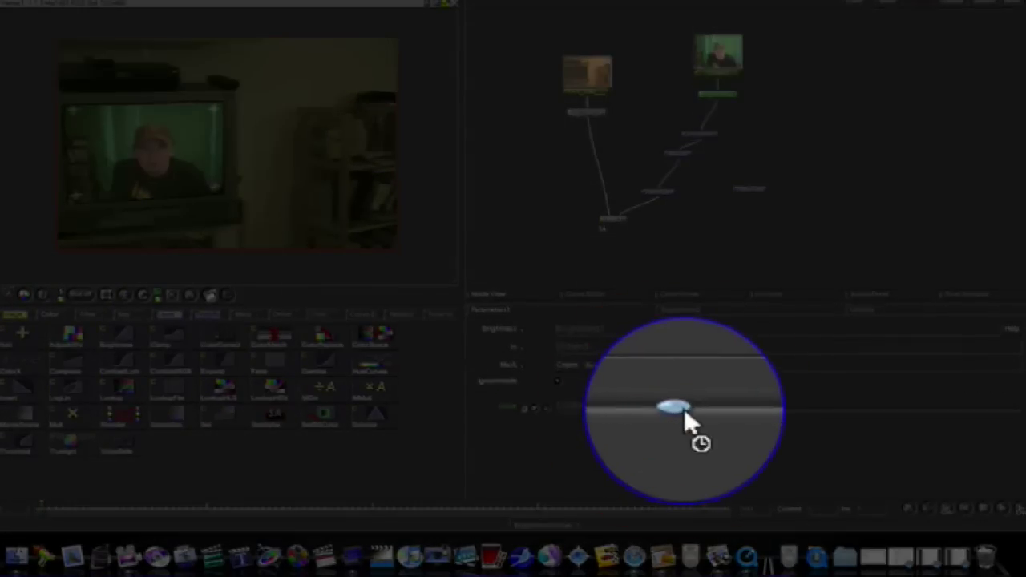
mouse_move(684, 408)
mouse_down()
mouse_move(711, 413)
mouse_move(703, 414)
mouse_up()
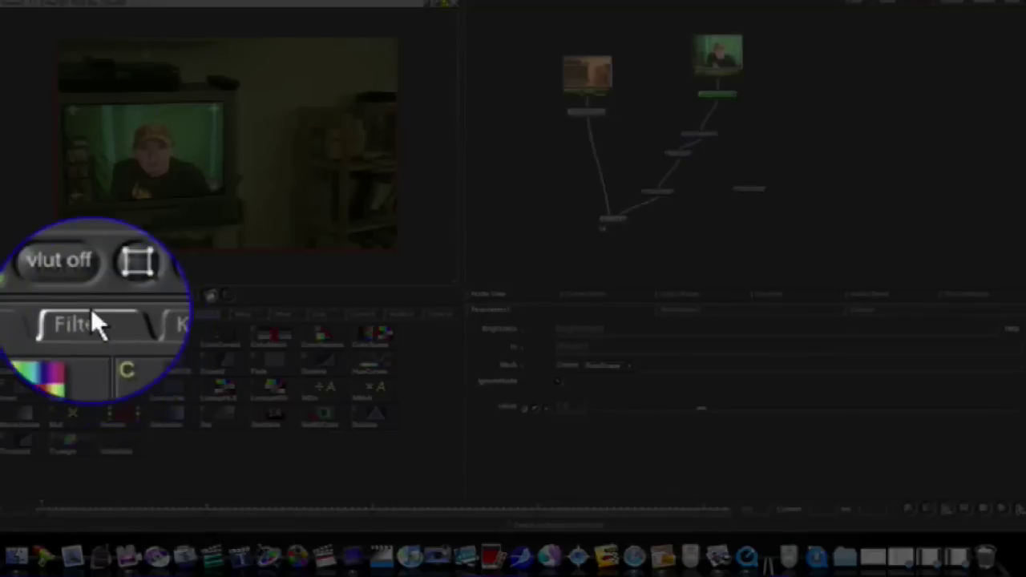
Step: Add a Blur1 of about 11.8 x/y pixels after Brightness1, followed by a FilmGrain1 node
click(87, 314)
click(70, 335)
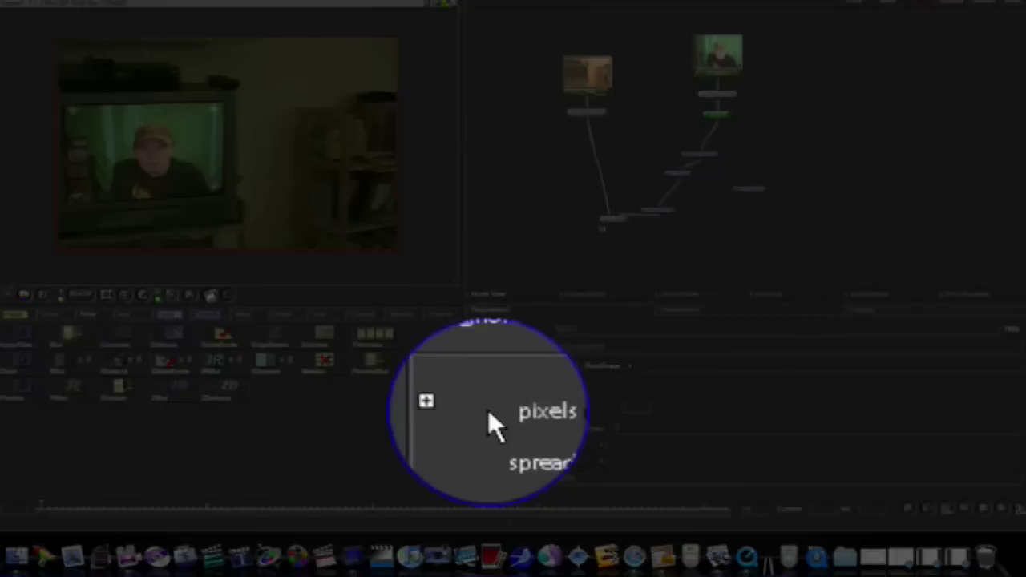
click(475, 408)
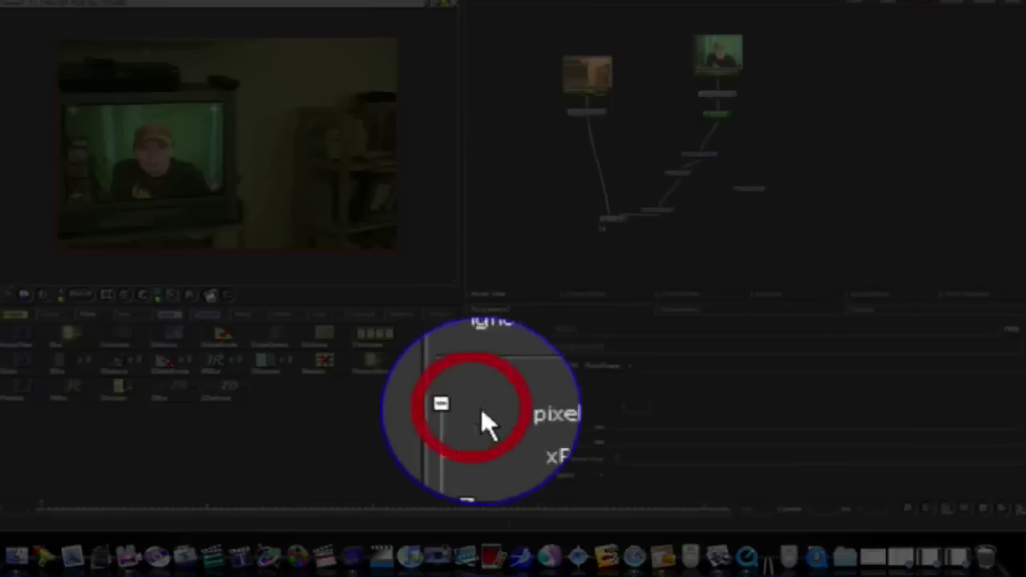
drag(600, 426, 625, 432)
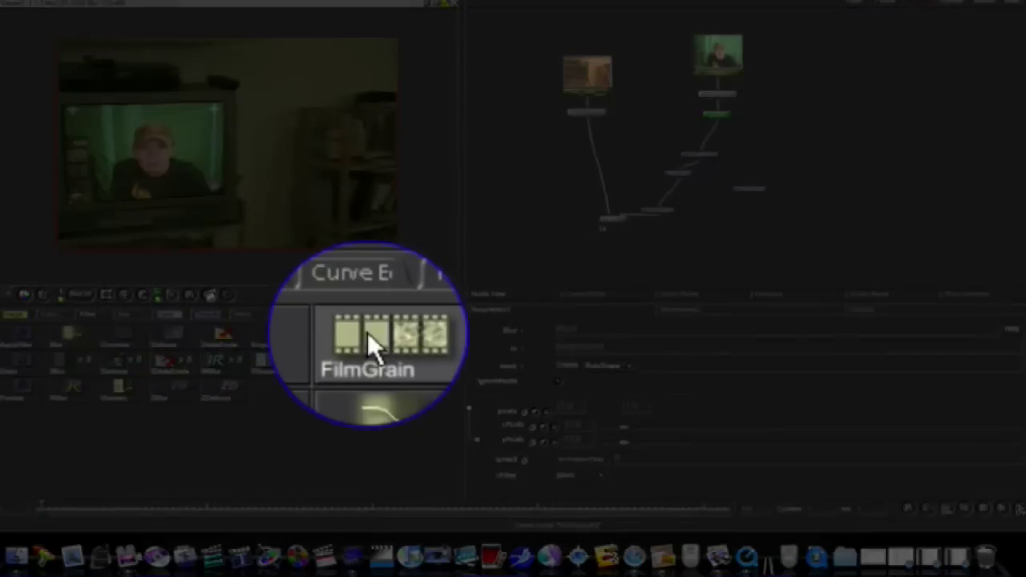
click(367, 332)
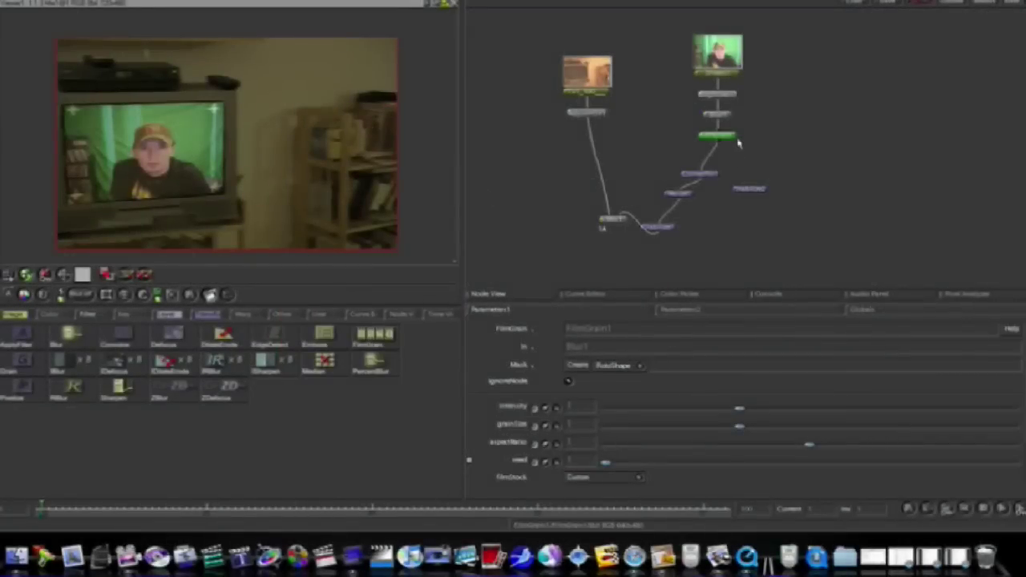
Step: Extract FilmGrain1 and insert it on the wire between Brightness1 and Blur1
drag(725, 137, 745, 139)
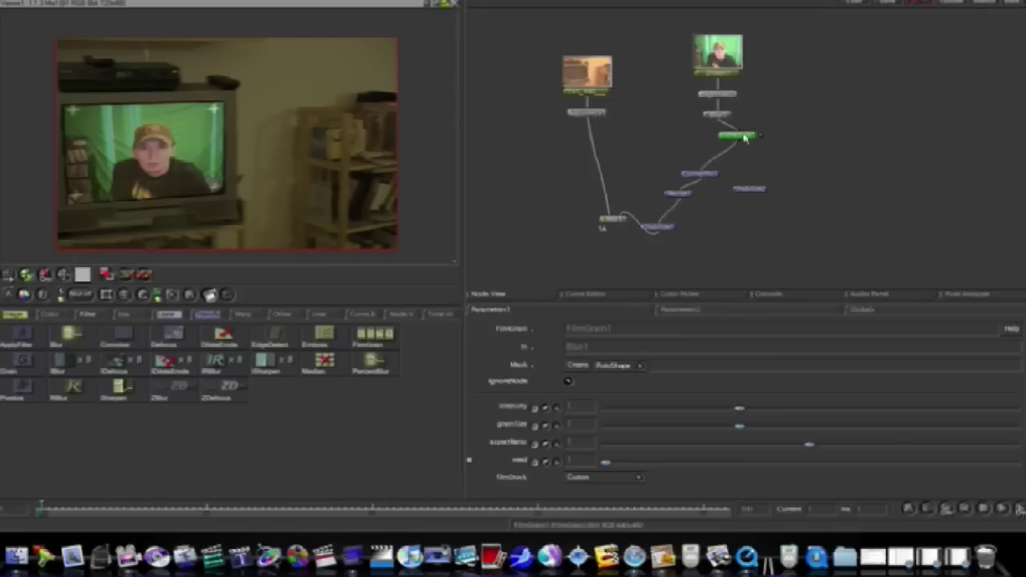
key(e)
drag(745, 138, 807, 113)
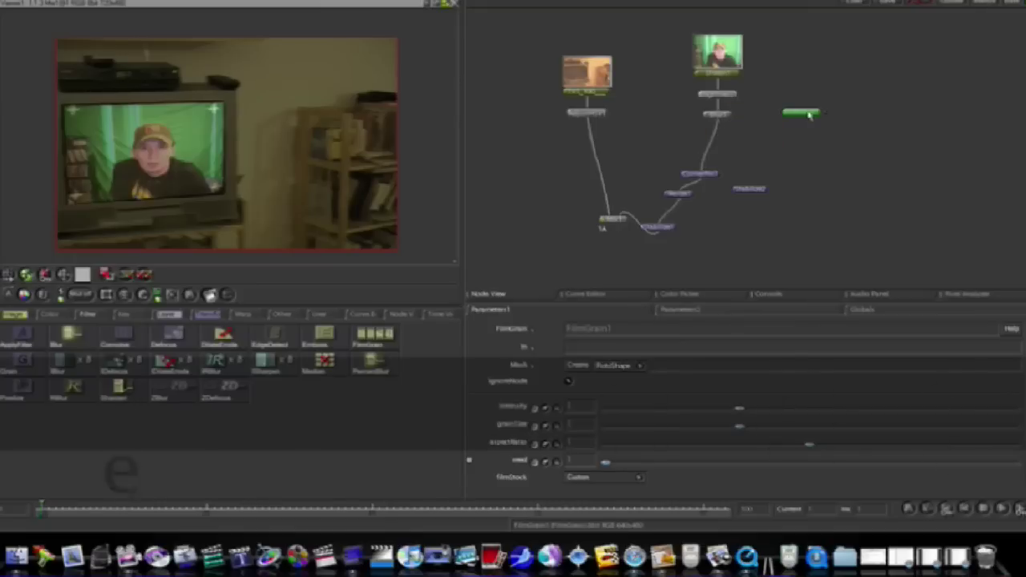
click(720, 113)
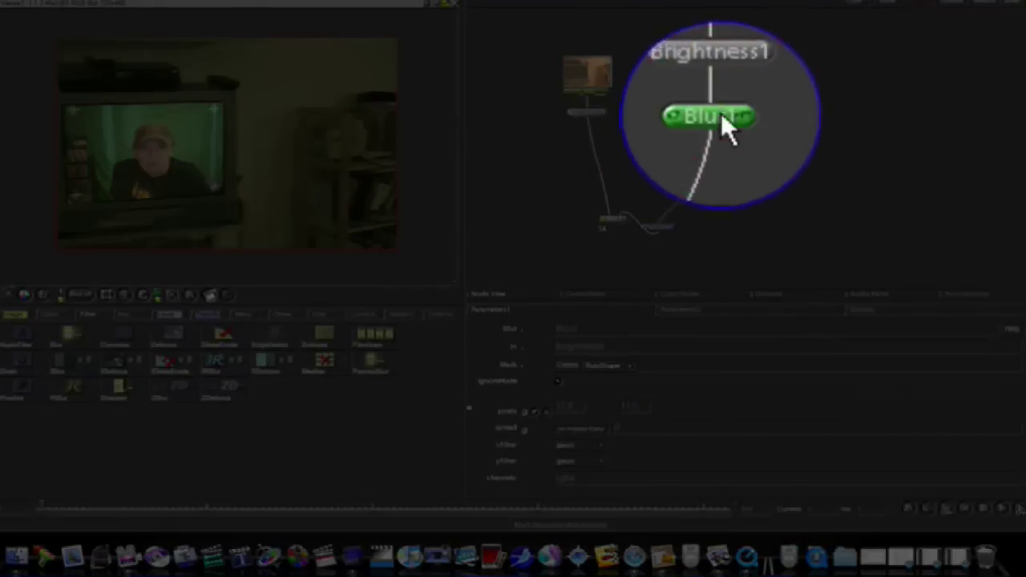
click(720, 112)
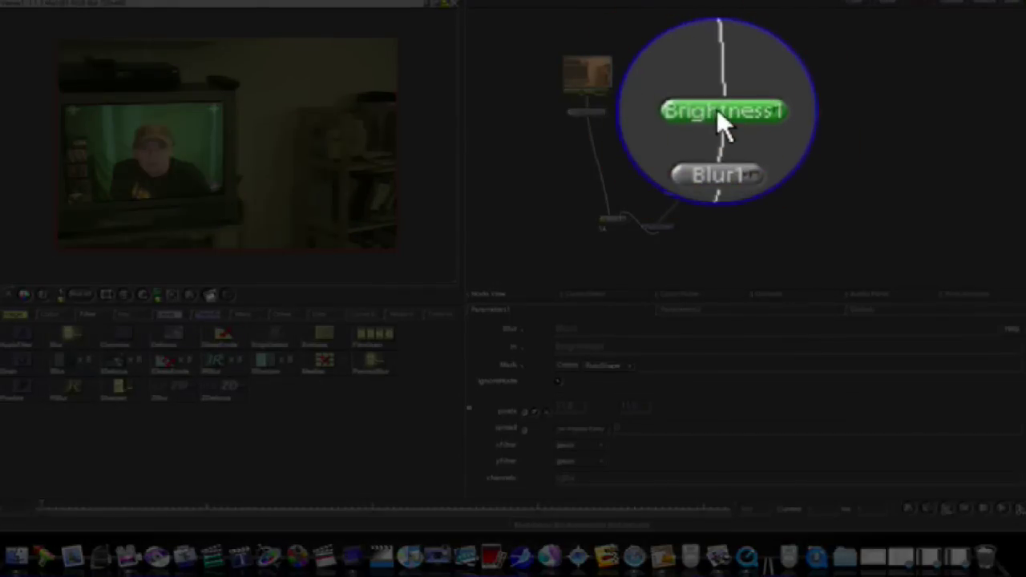
drag(782, 115, 715, 107)
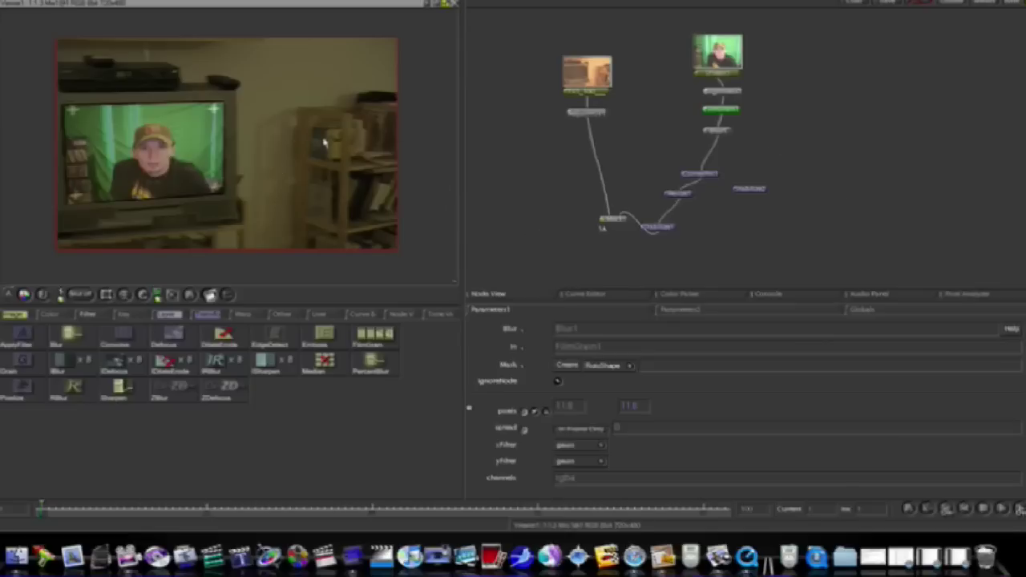
Step: Add a RotoShape node and display the Merge result in the Viewer
drag(754, 190, 825, 157)
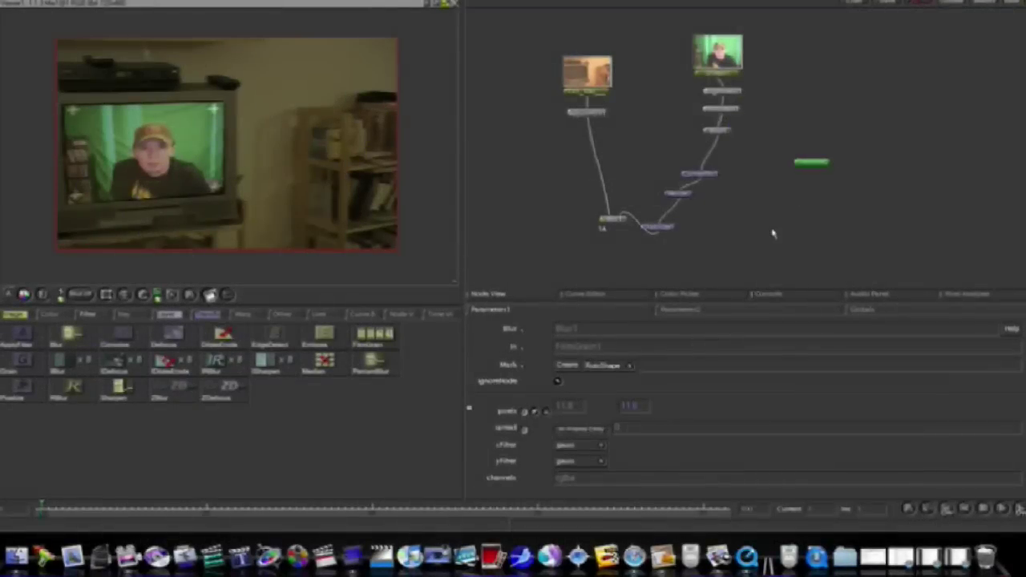
click(773, 233)
click(14, 315)
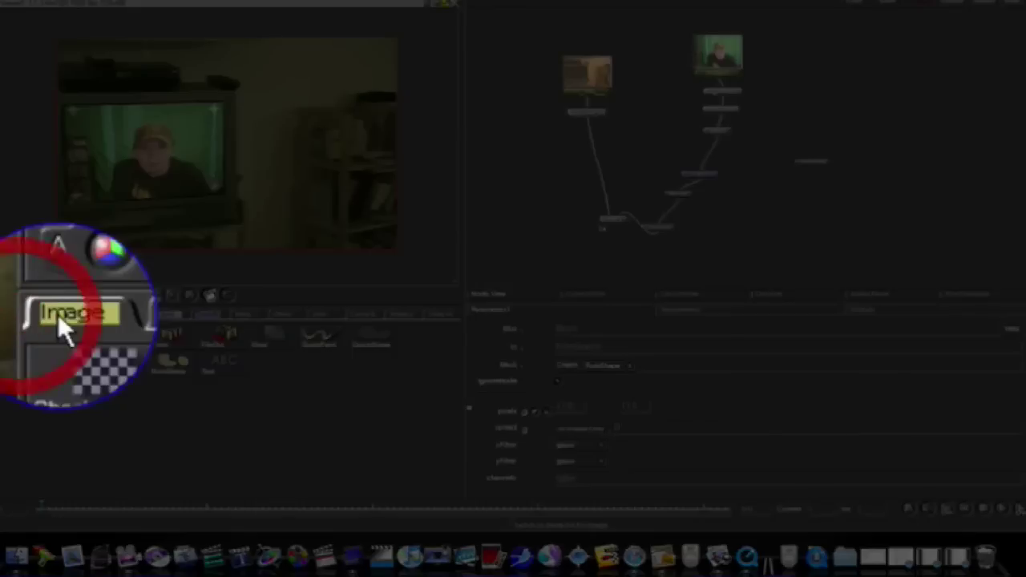
click(171, 362)
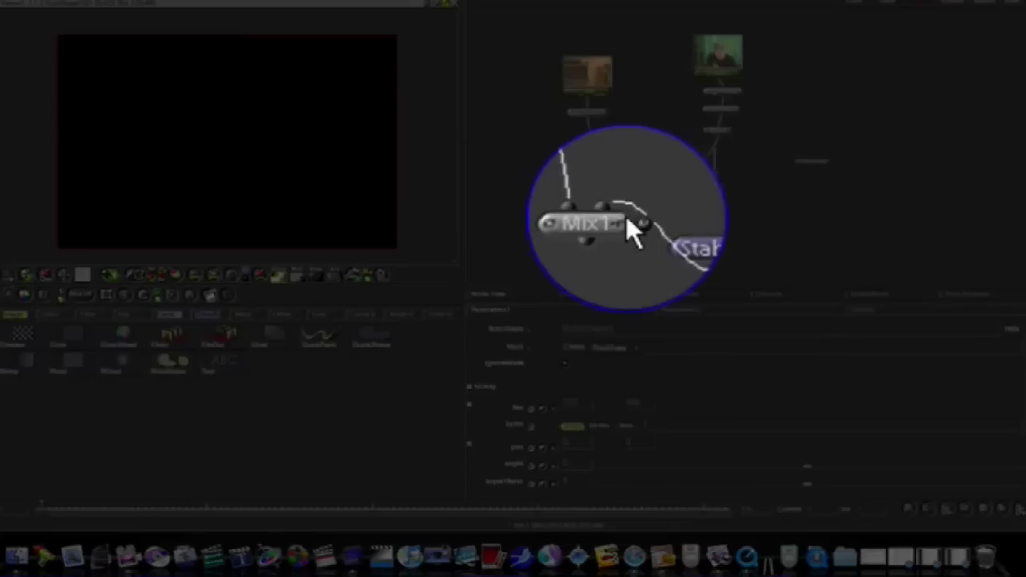
click(625, 218)
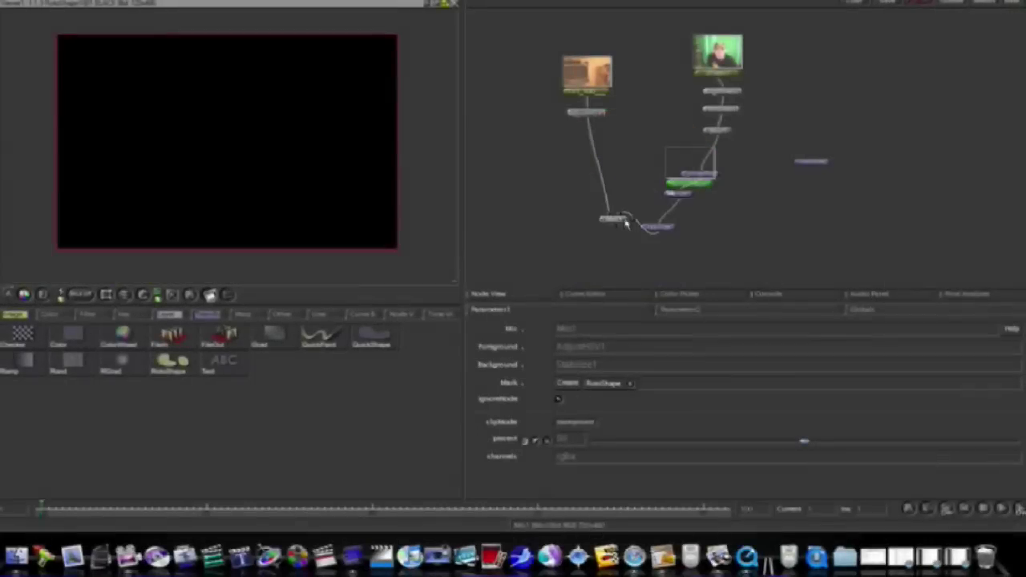
click(607, 220)
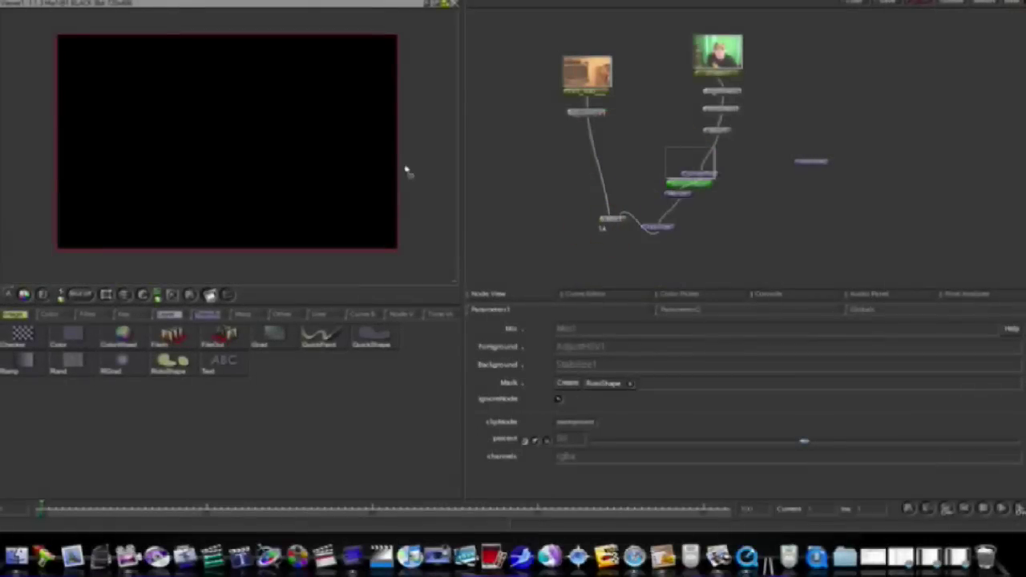
key(1)
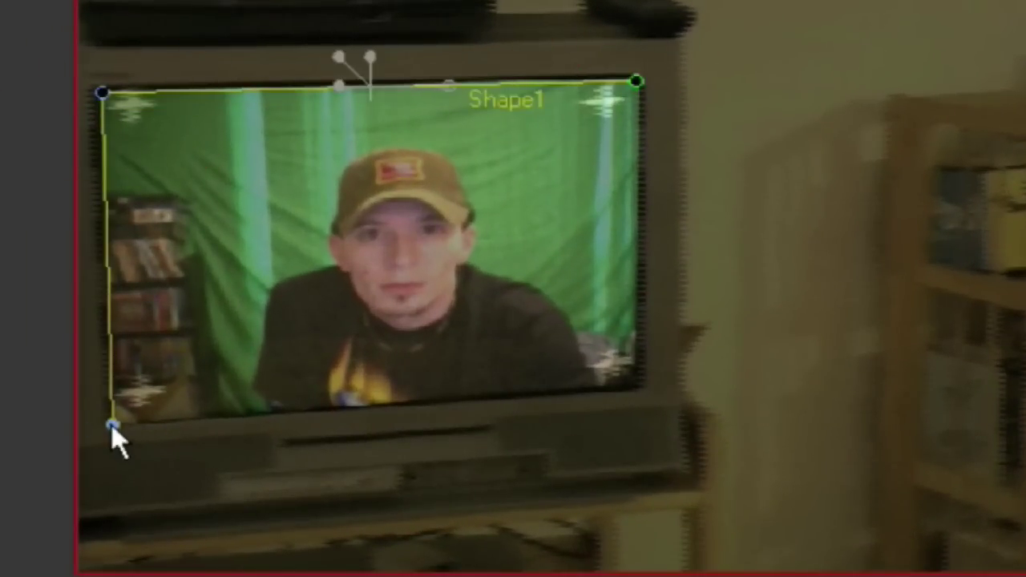
Step: Trace a four-point shape around the TV screen's corners and close it
click(111, 425)
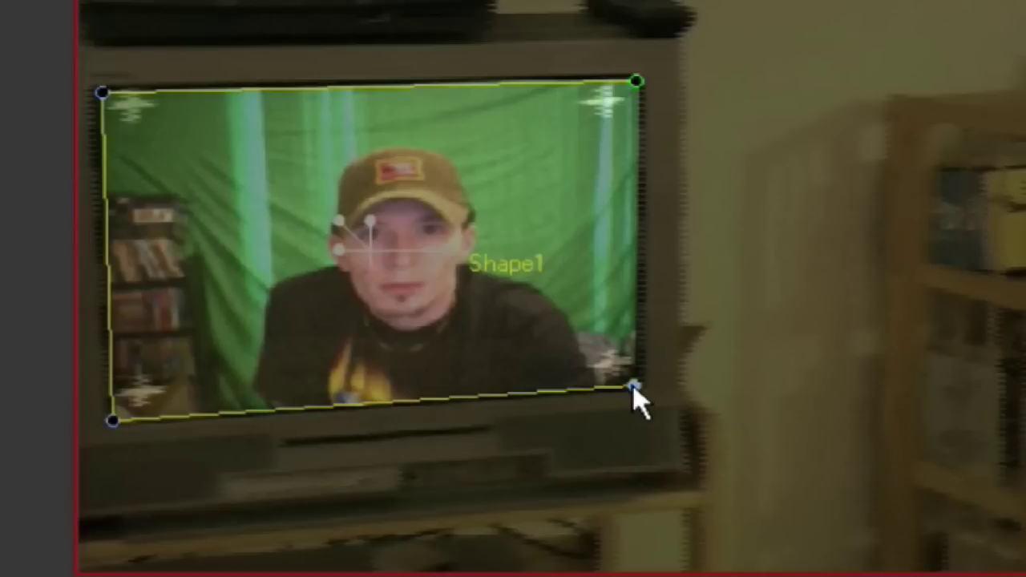
click(633, 385)
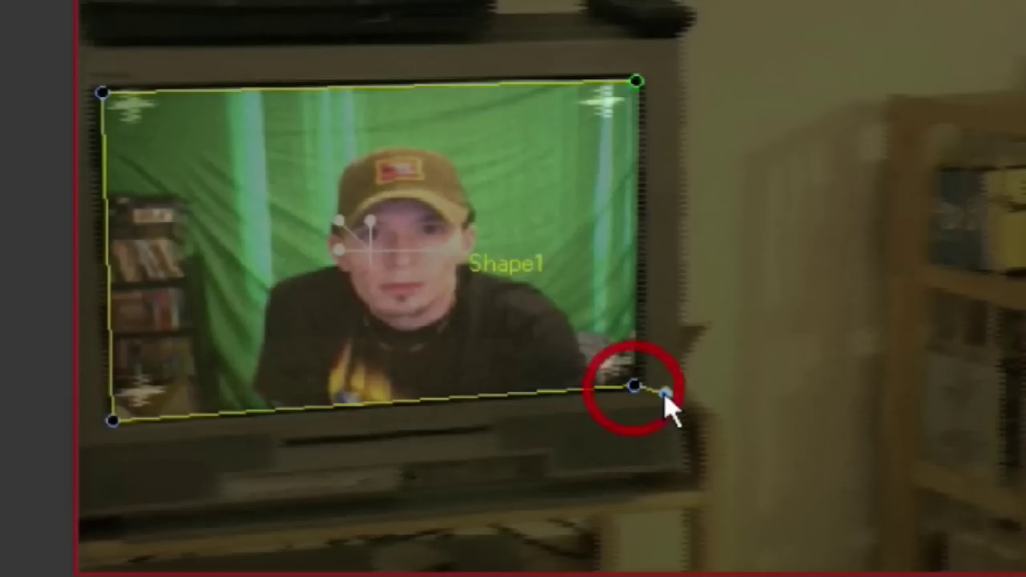
click(638, 81)
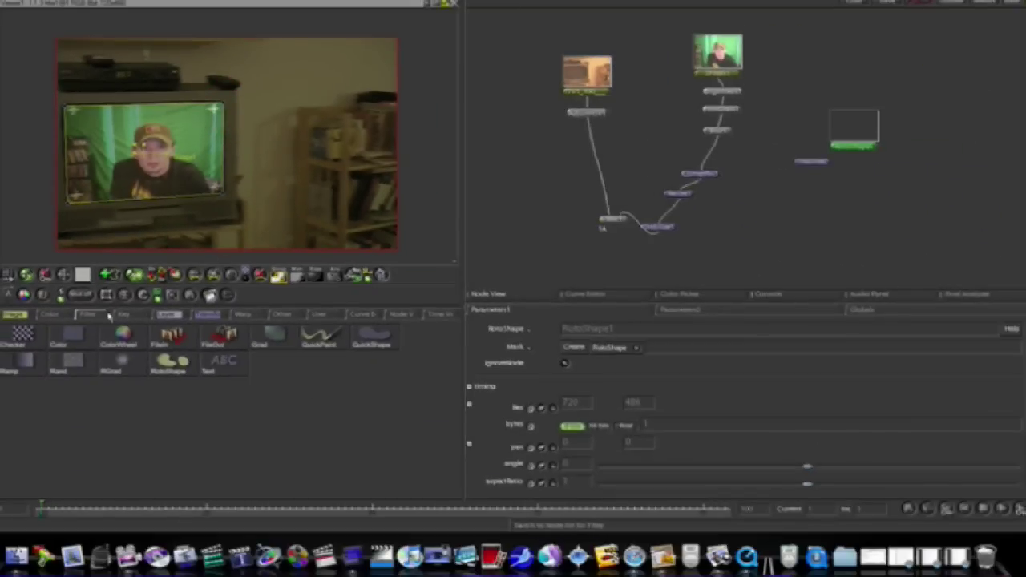
Step: Add DilateErode1 and a 20 × 20 pixel Blur2 after RotoShape1, placing Stabilize2 beneath
click(223, 316)
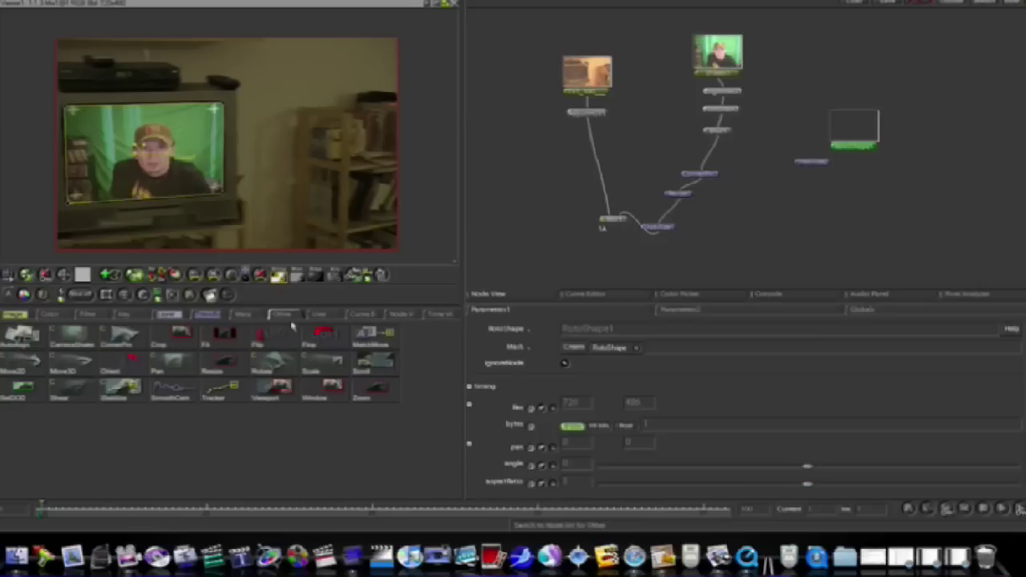
click(90, 314)
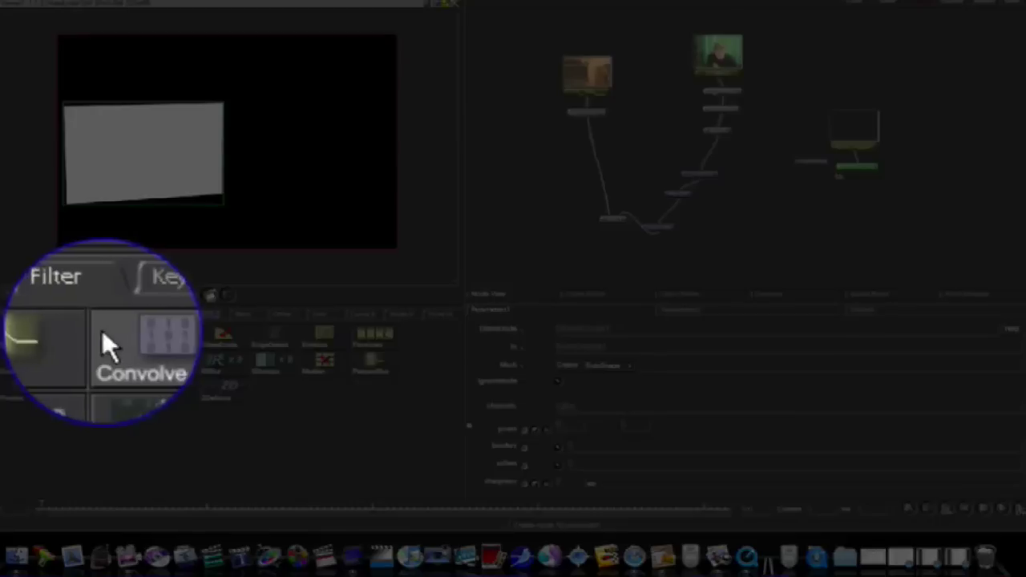
click(70, 335)
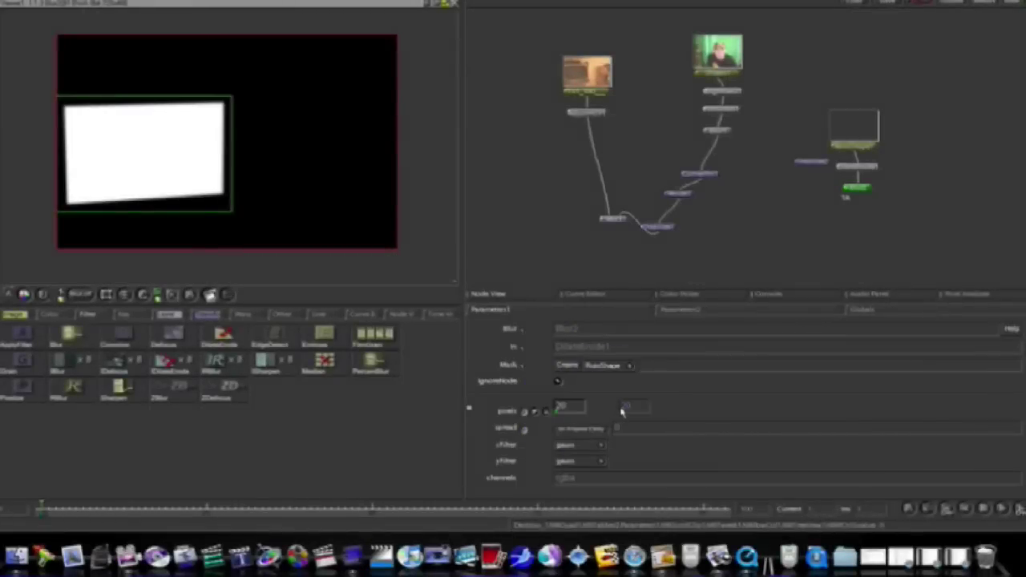
drag(628, 411, 639, 410)
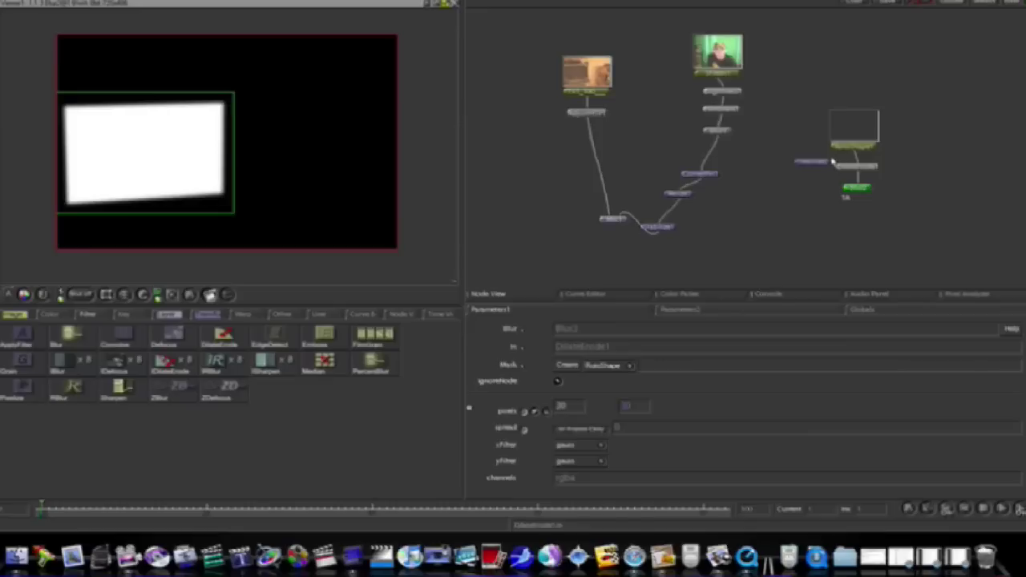
drag(813, 165, 830, 232)
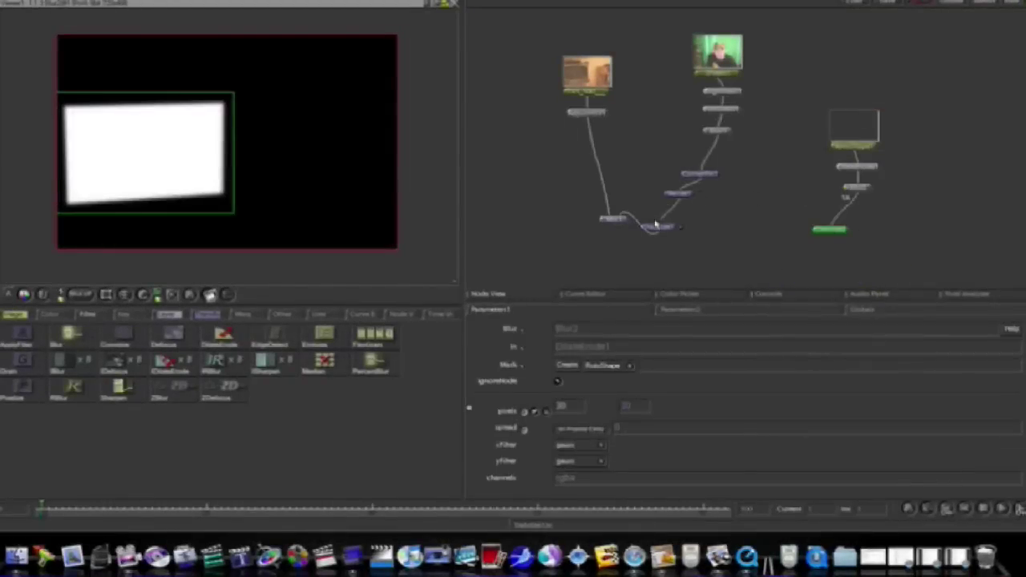
mouse_move(657, 227)
mouse_down()
mouse_move(682, 204)
mouse_move(607, 209)
mouse_up()
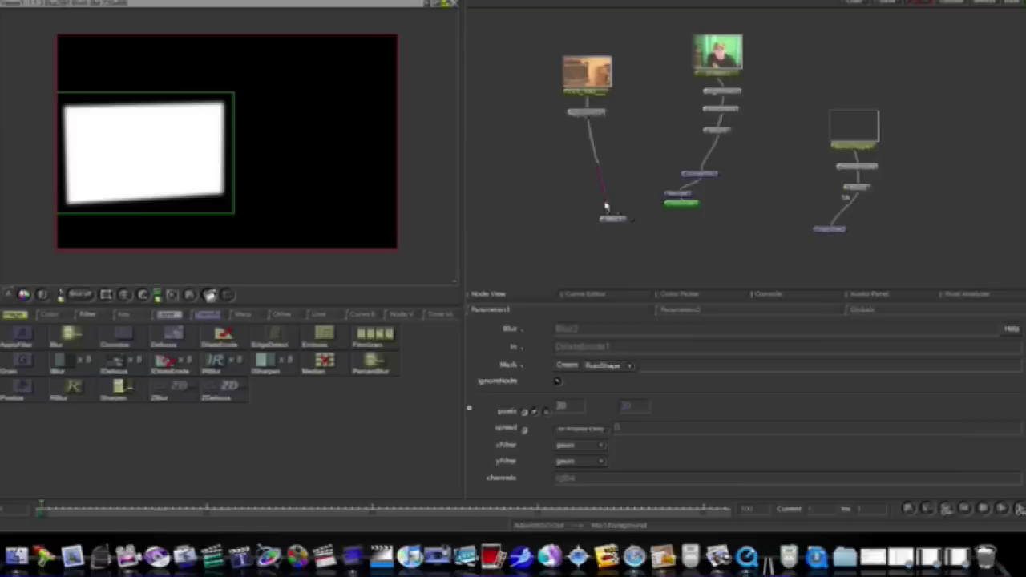
Step: Add KeyMix1 under the room footage, with Stabilize1 as foreground and Stabilize2 as key
click(586, 112)
drag(611, 219, 475, 209)
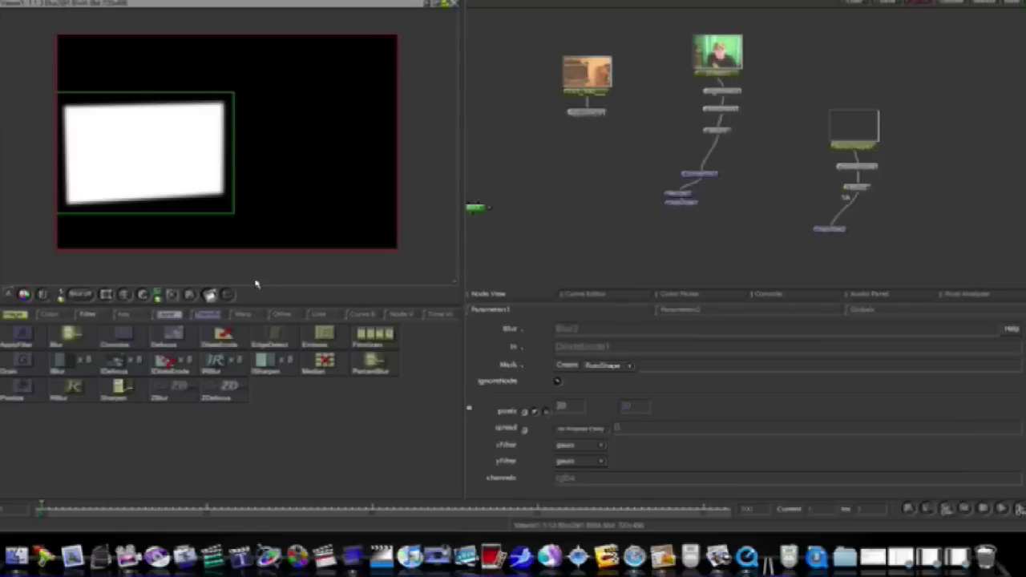
click(181, 318)
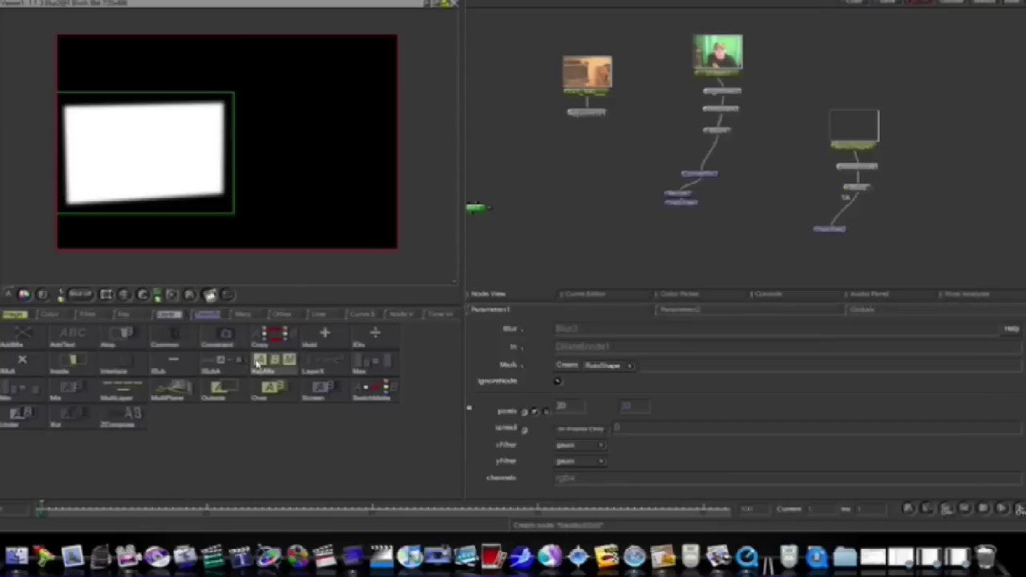
click(589, 115)
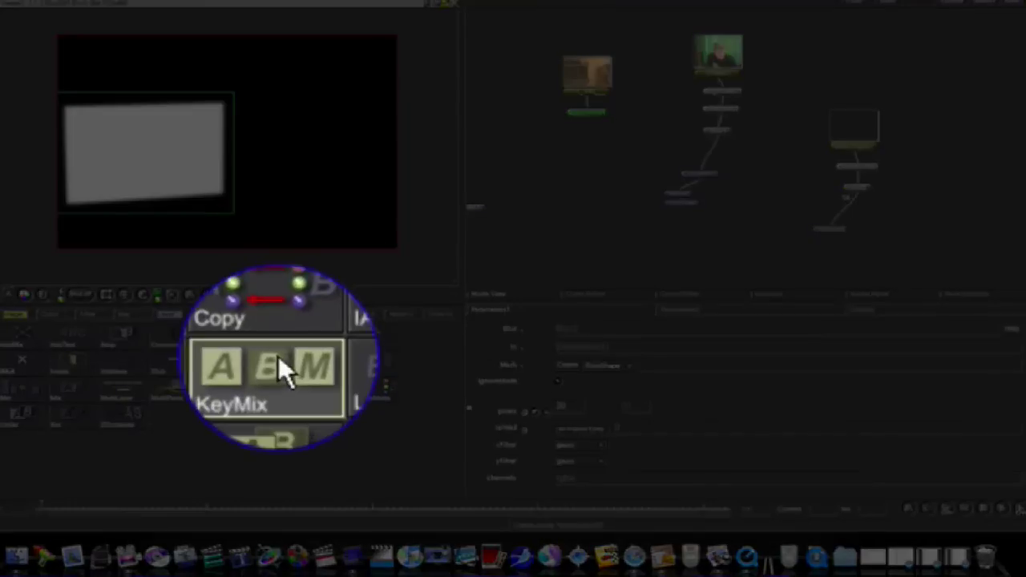
click(279, 356)
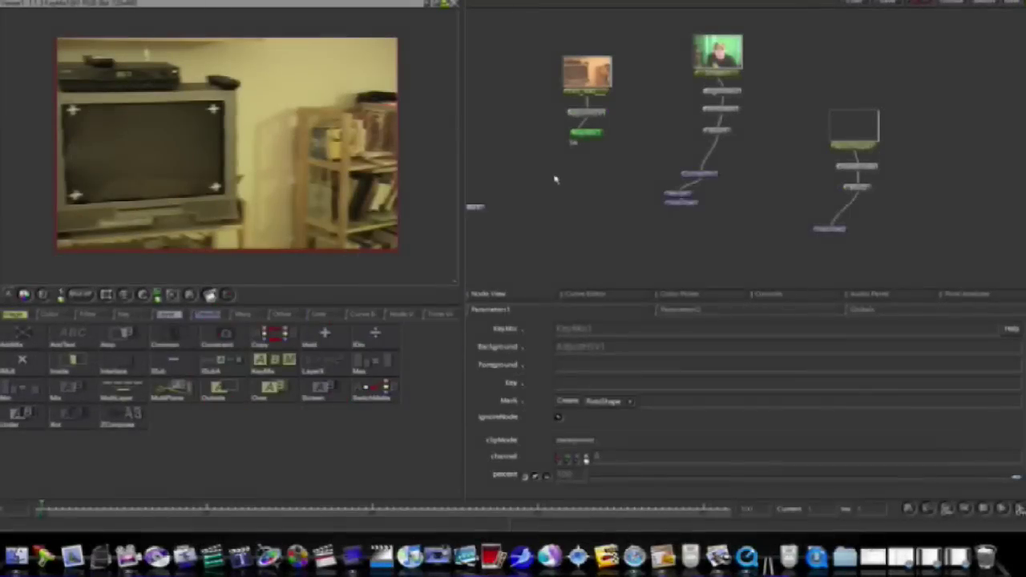
drag(586, 135, 623, 235)
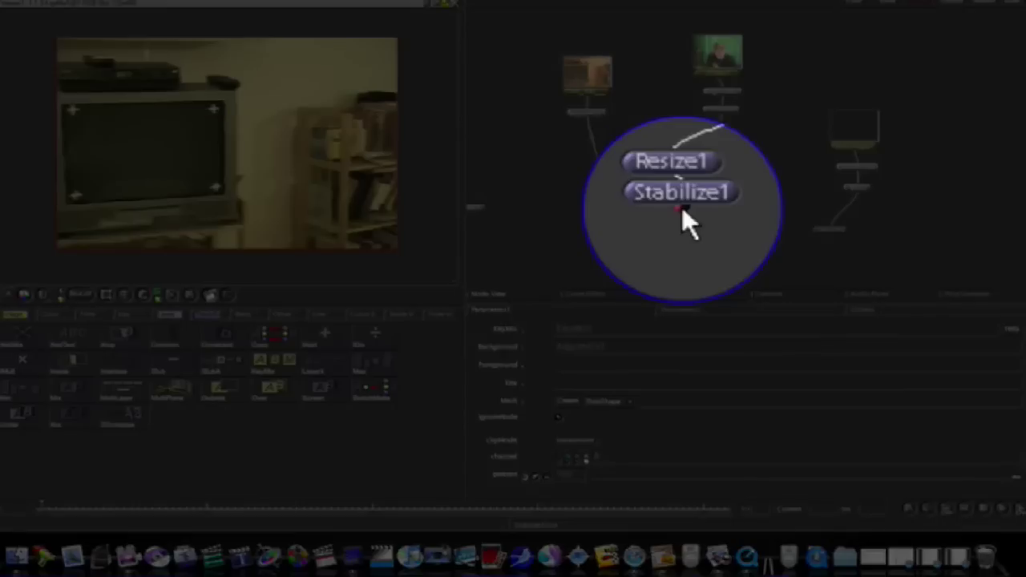
drag(681, 207, 627, 229)
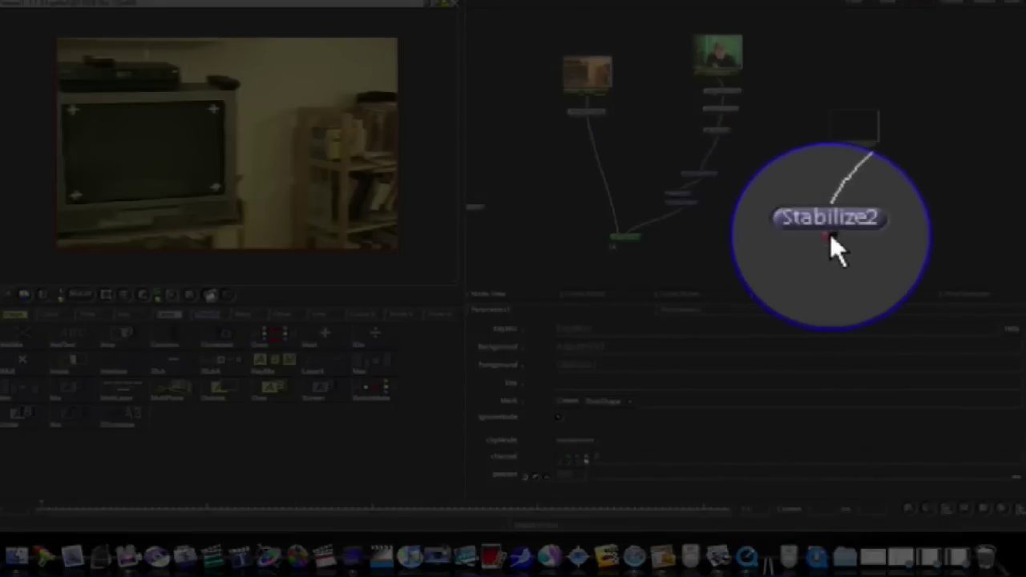
drag(830, 233, 633, 231)
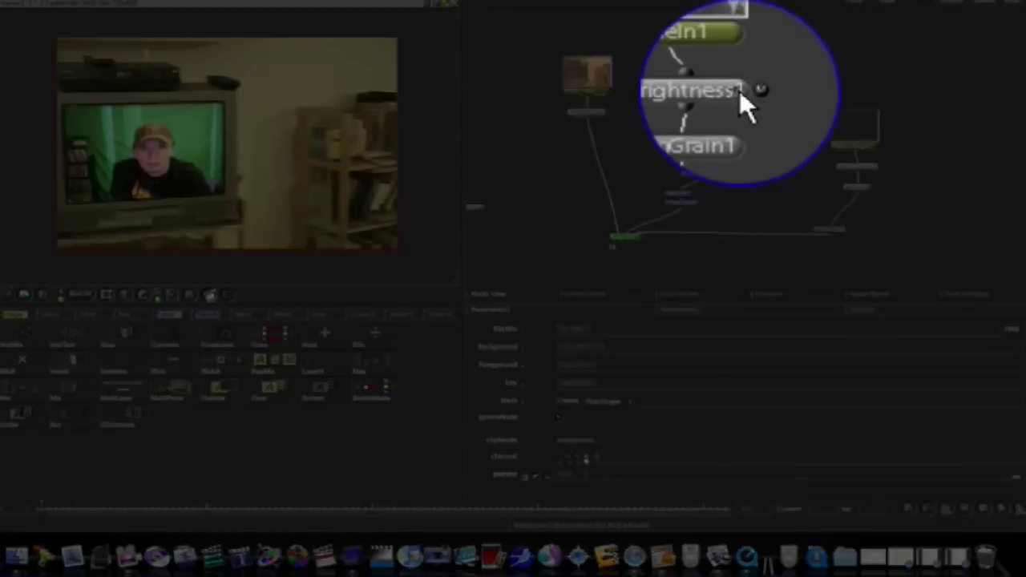
click(742, 90)
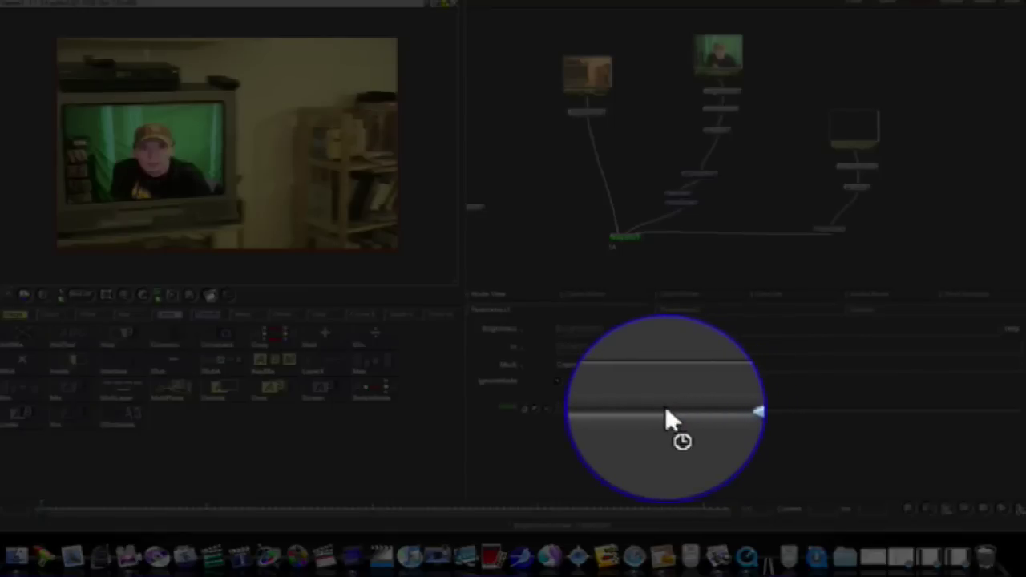
Step: Lower Brightness1 slightly and add a Deinterlace node below KeyMix1
click(671, 412)
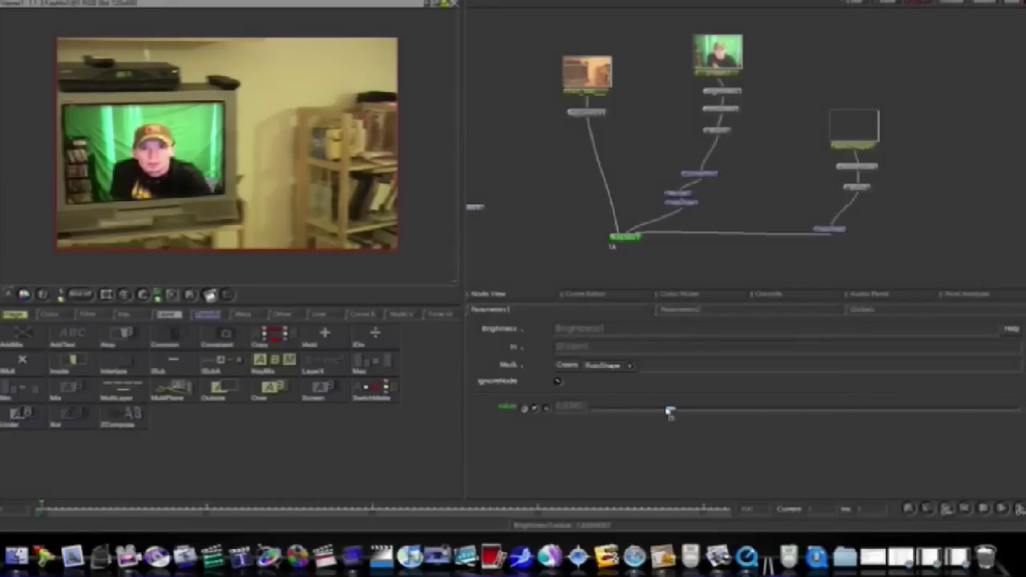
drag(670, 413, 659, 410)
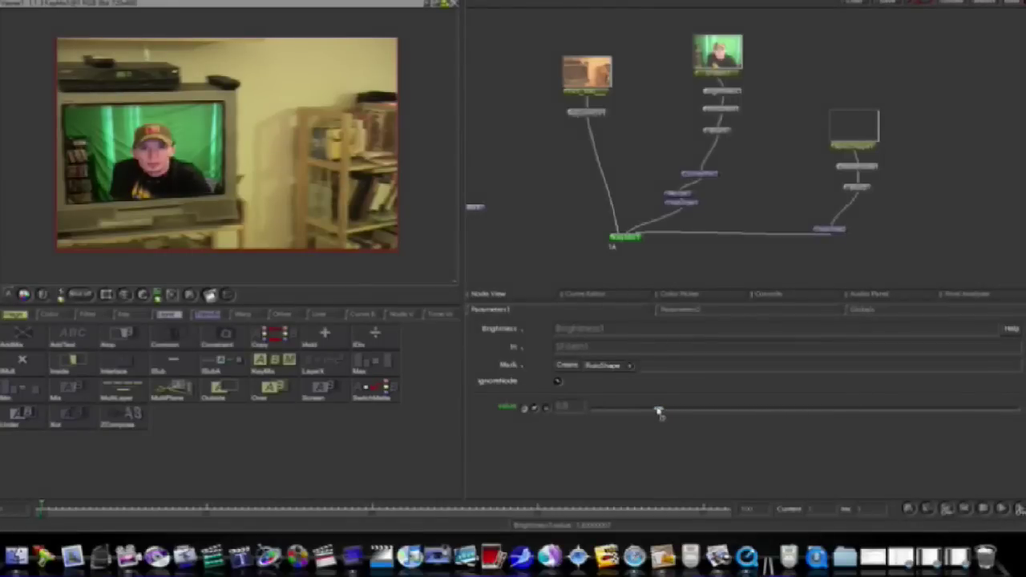
drag(658, 412, 656, 410)
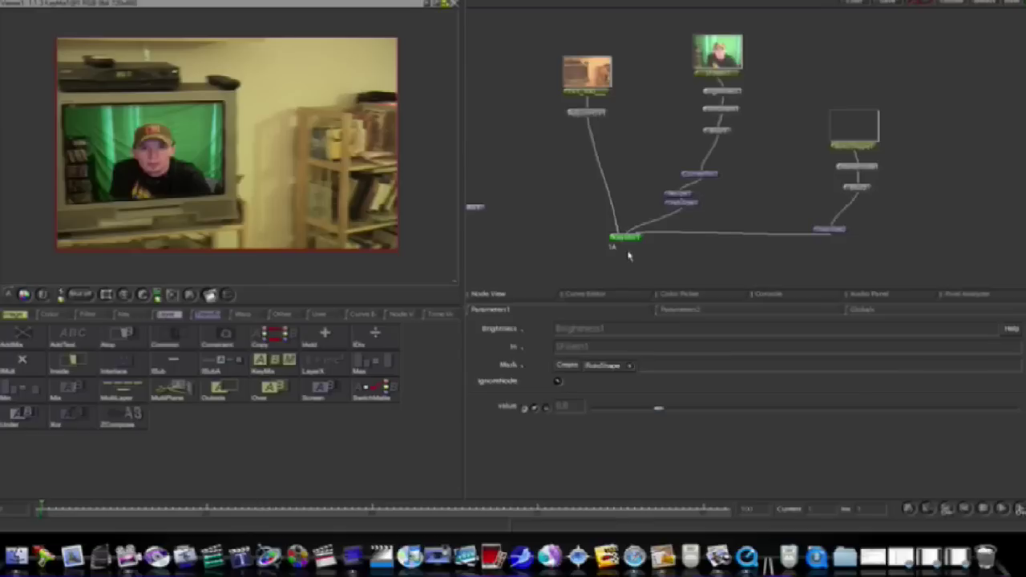
drag(626, 239, 666, 251)
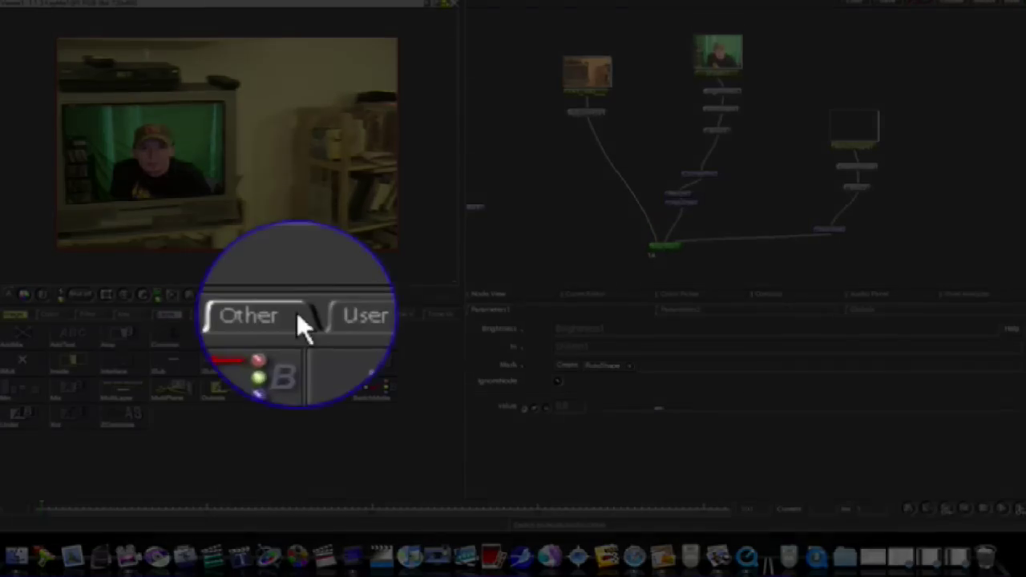
click(296, 313)
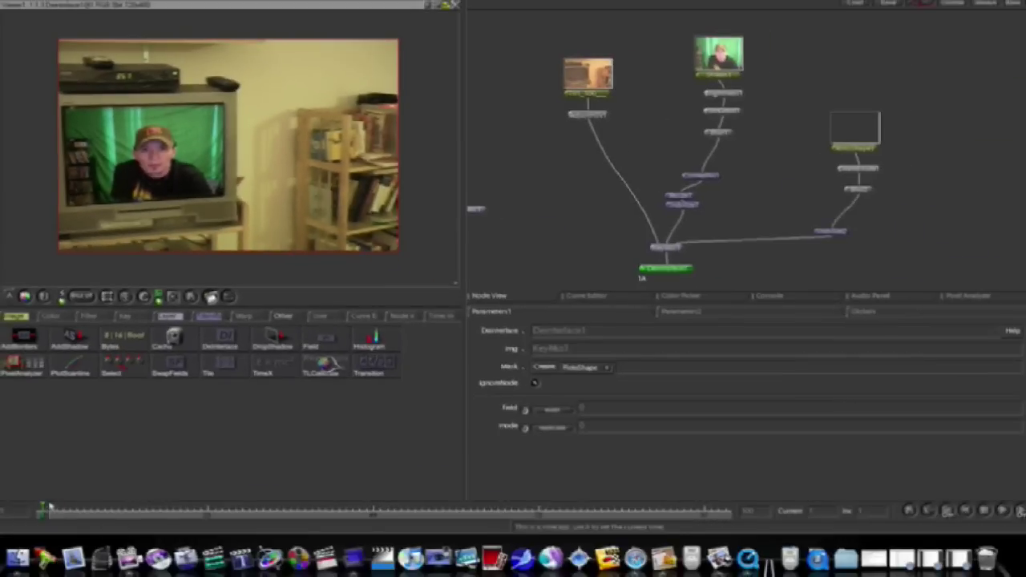
Step: Check the composite at five frames along the timeline, then nudge Brightness1's value slightly lower
click(44, 507)
click(83, 514)
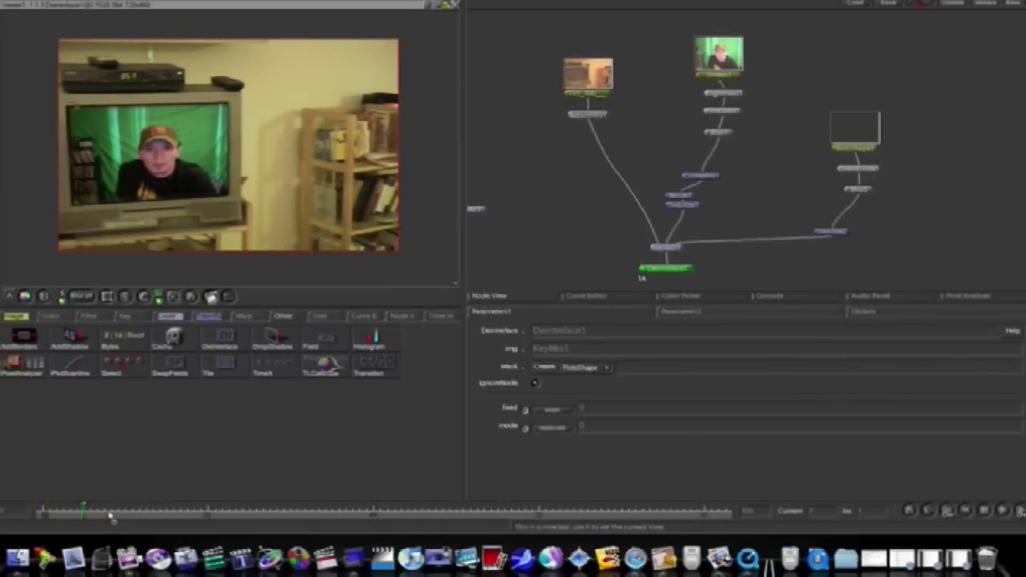
click(133, 513)
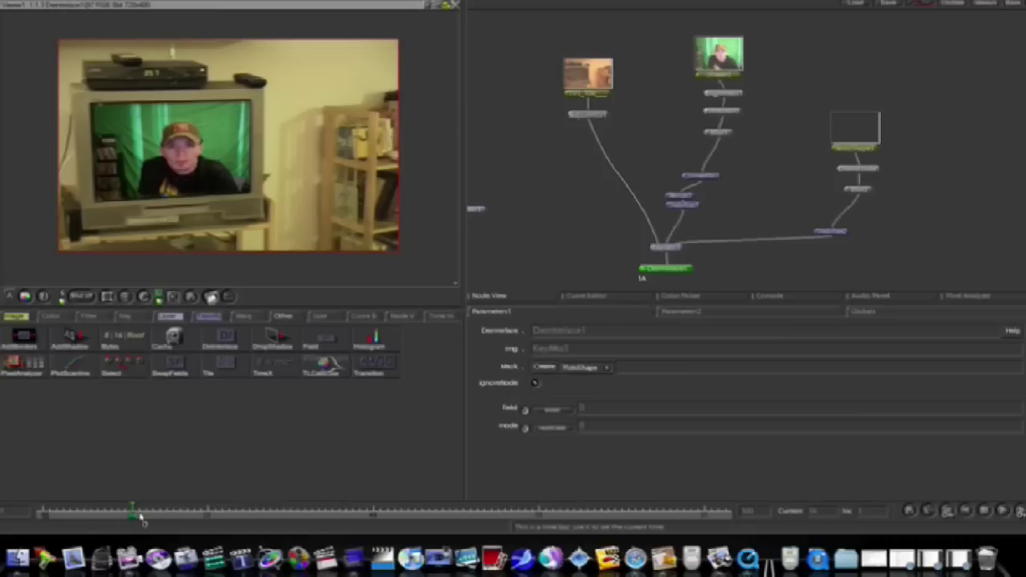
click(184, 516)
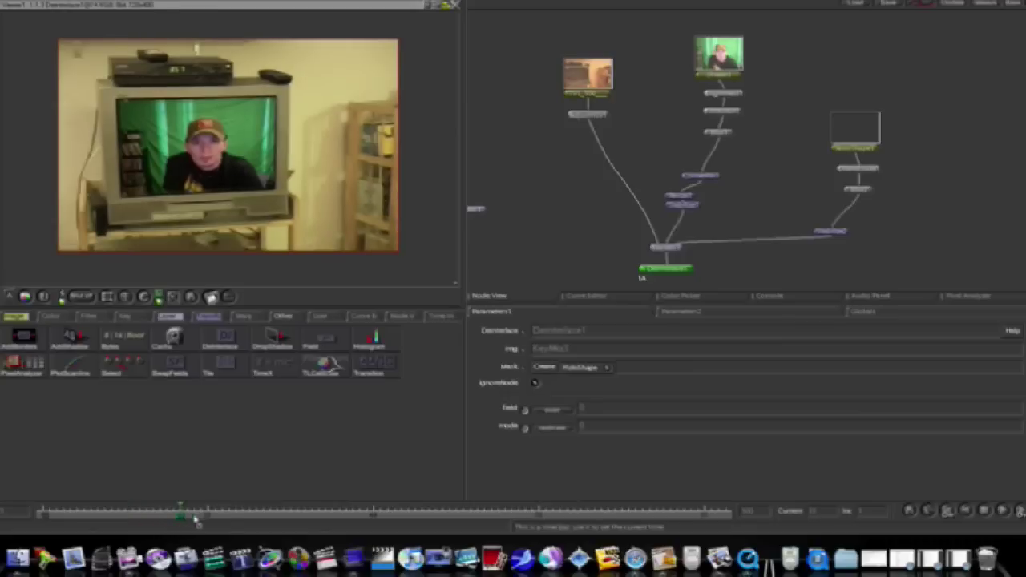
click(248, 515)
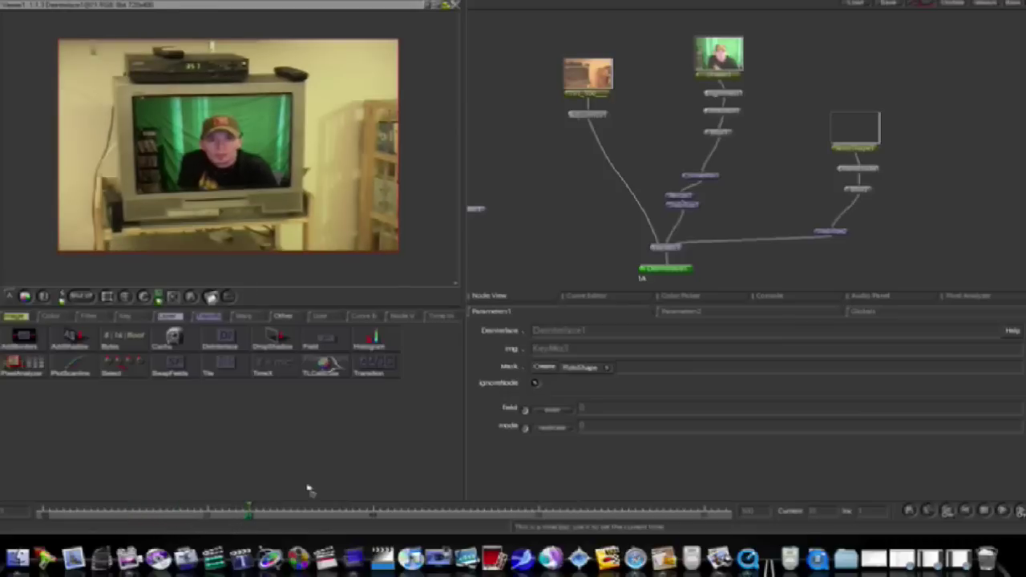
click(741, 94)
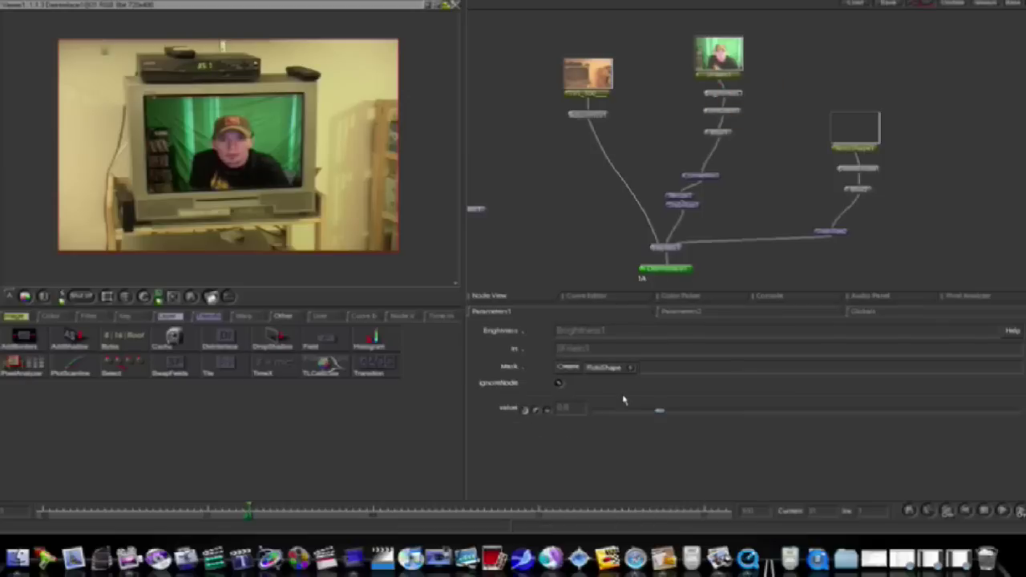
click(645, 414)
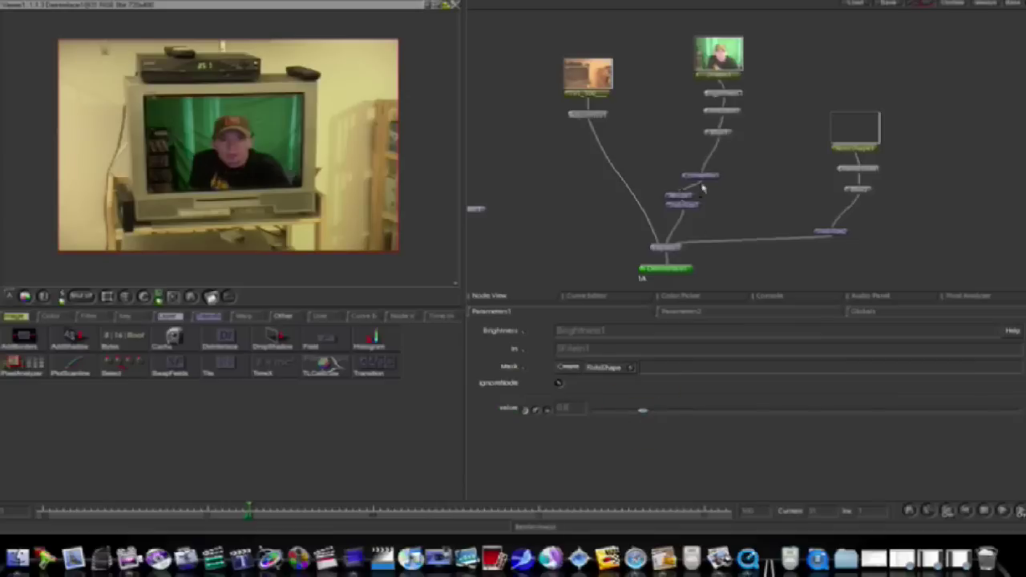
Step: Move the webcam node aside, add a Gamma node with RGB gamma 1.1754, then view the TV1 plate
drag(720, 70, 740, 46)
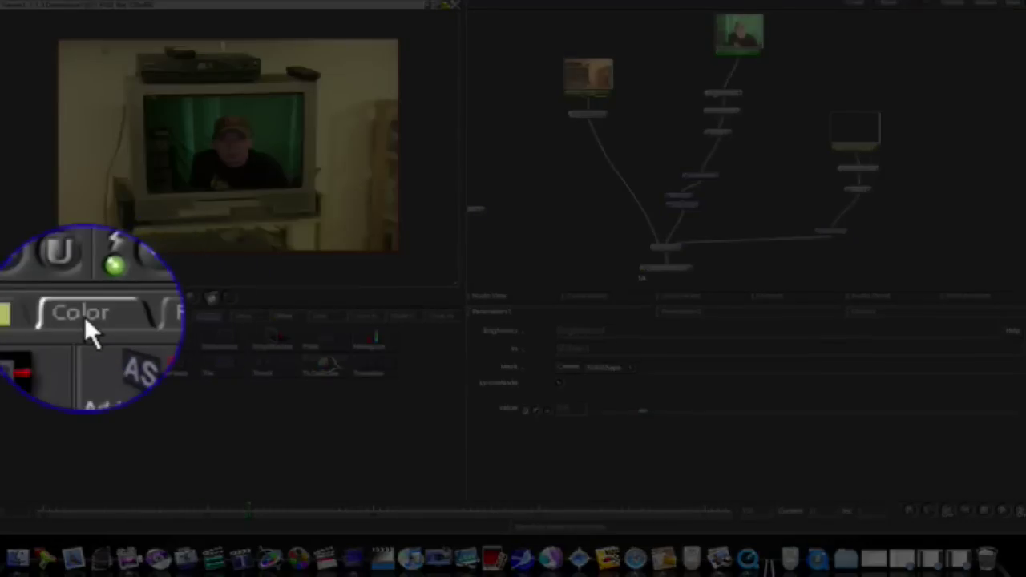
click(84, 316)
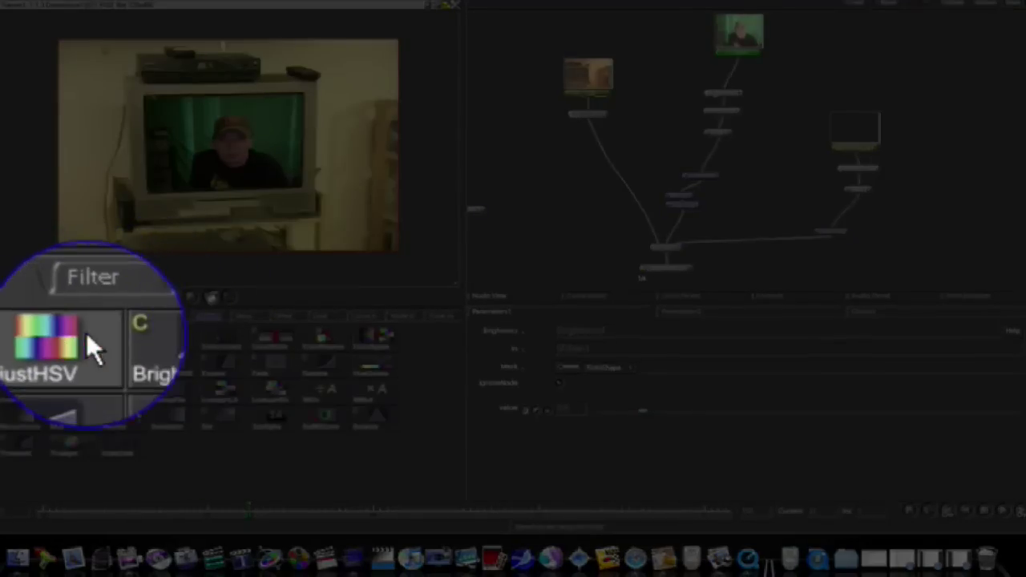
click(321, 369)
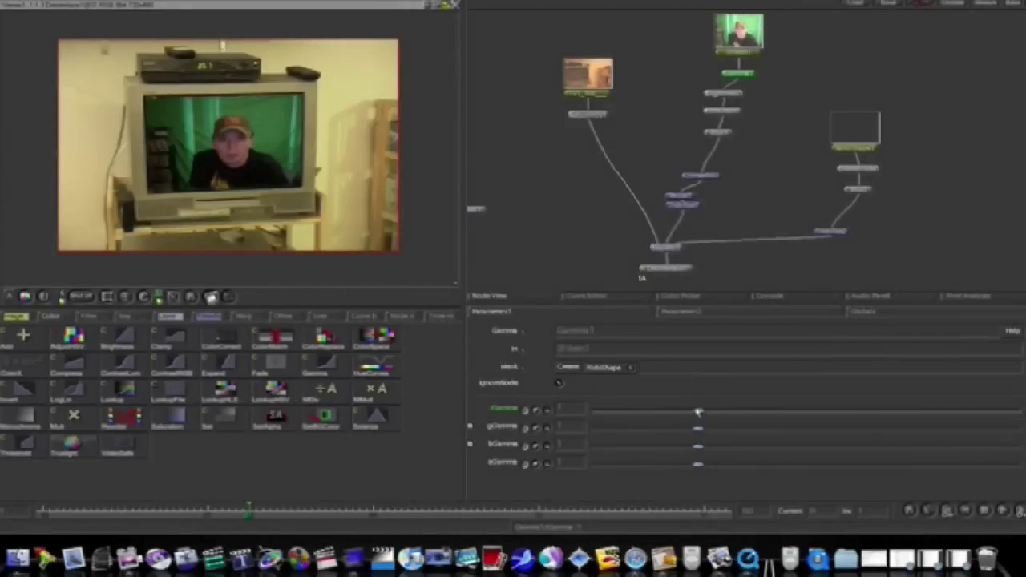
drag(698, 413, 695, 415)
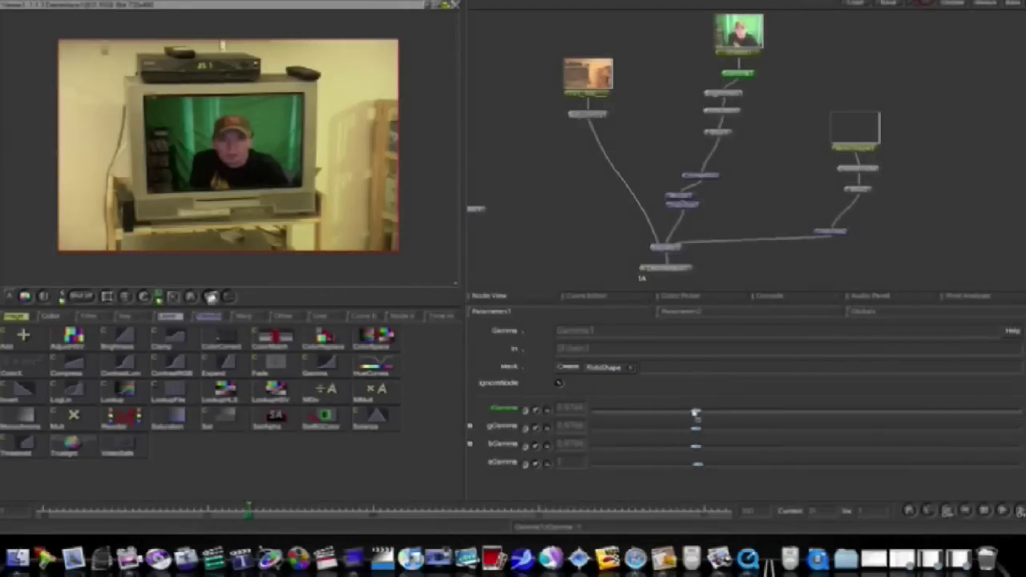
click(717, 412)
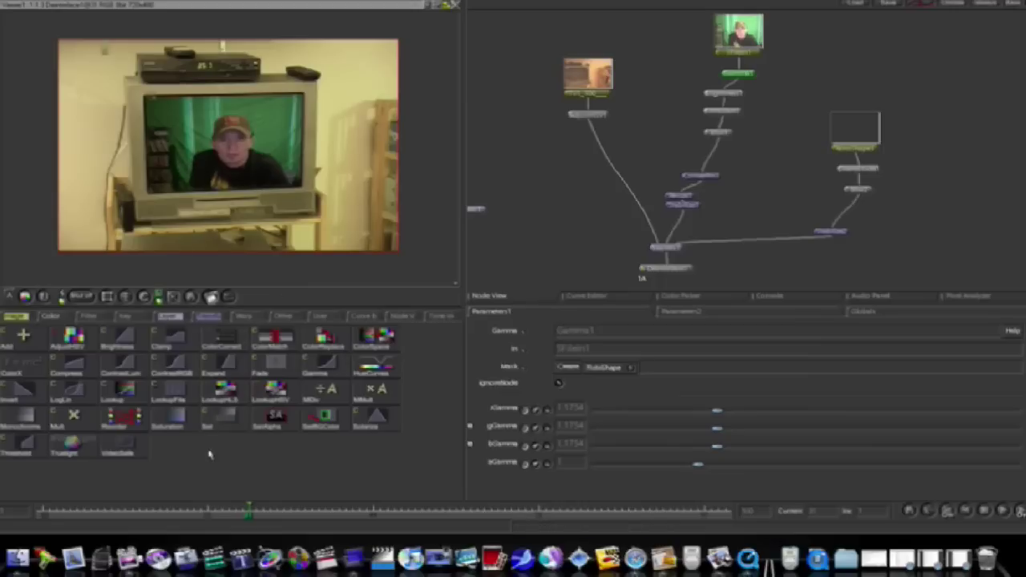
click(208, 511)
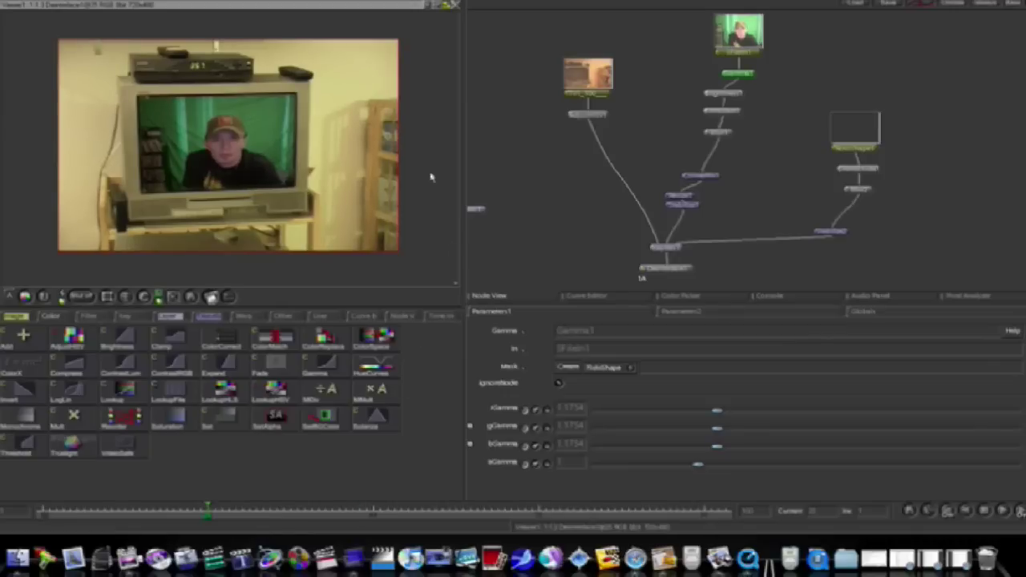
click(563, 97)
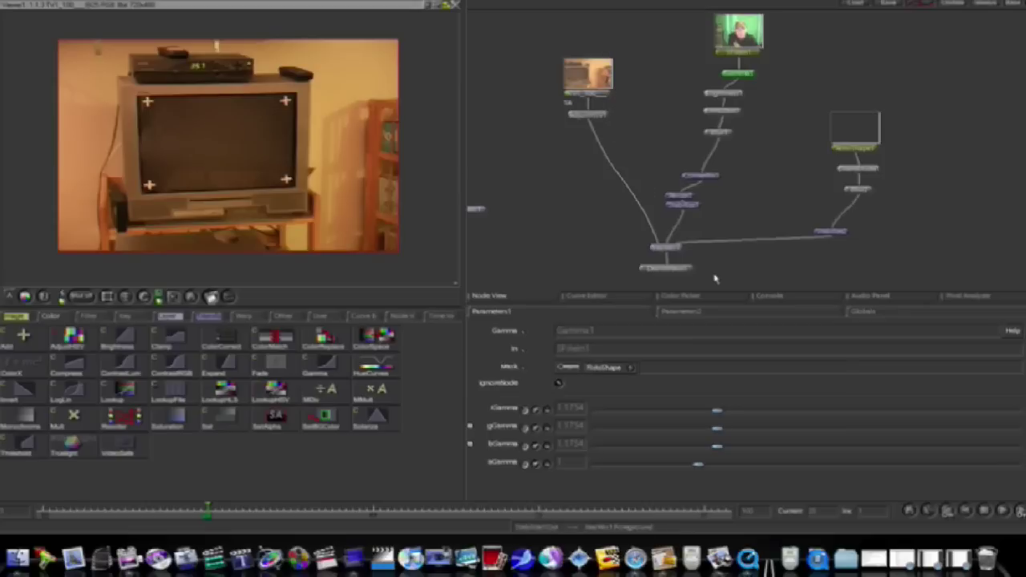
Step: Display the Deinterlace node's output in the viewer
click(640, 270)
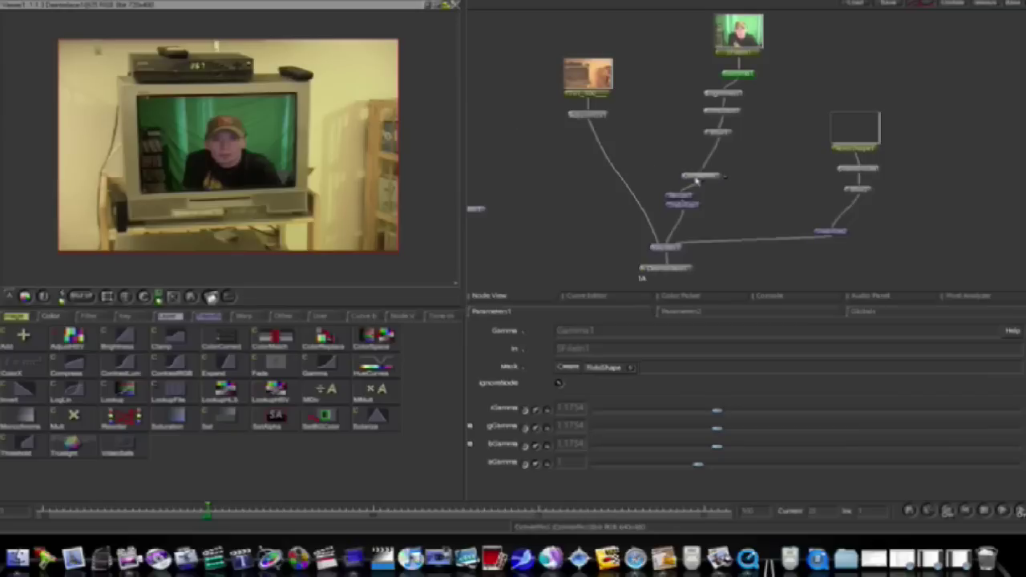
Step: Drag the webcam source, Gamma and following chain nodes rightward, then check a later frame
drag(696, 176, 794, 148)
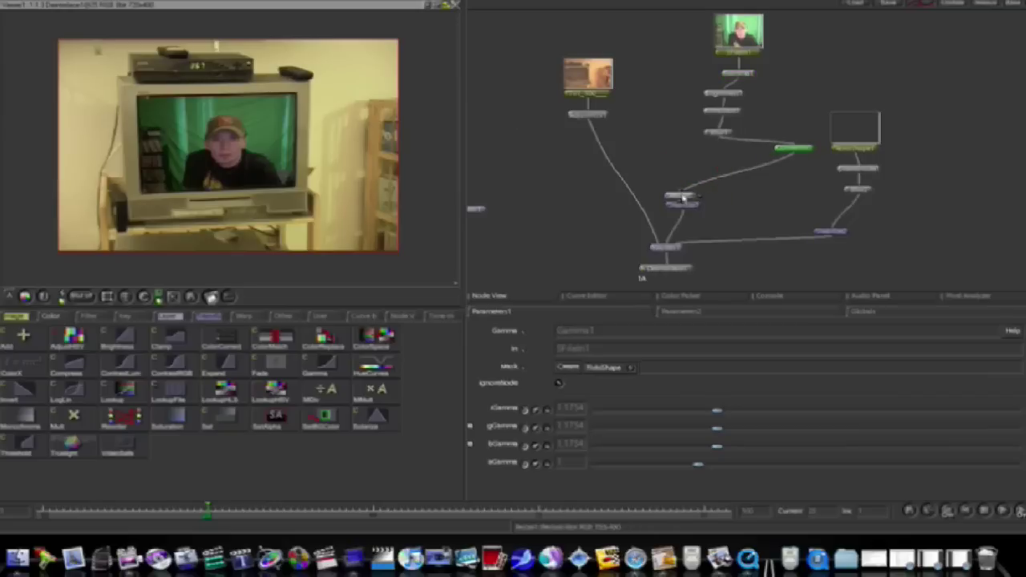
drag(678, 196, 667, 160)
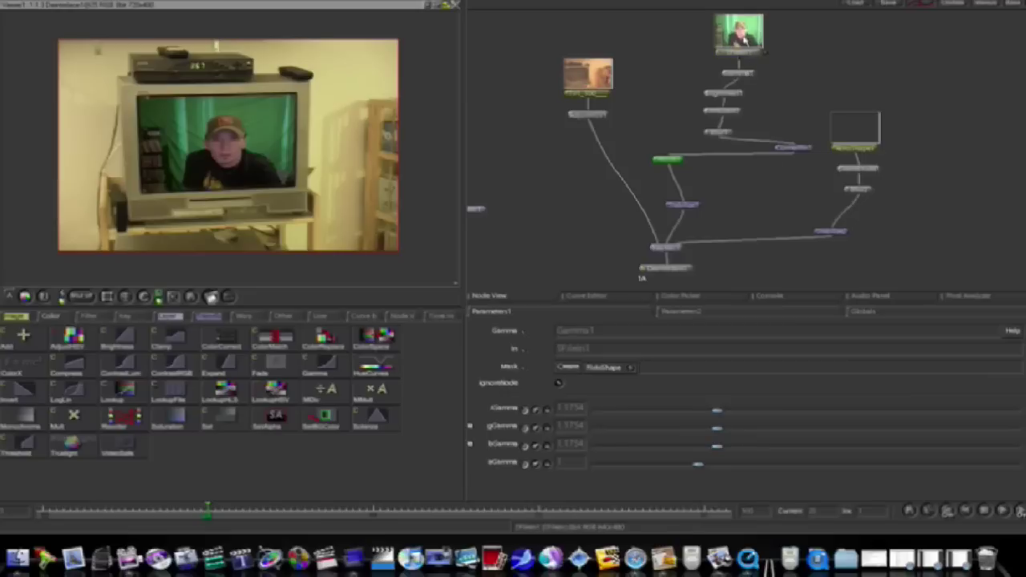
drag(744, 36, 836, 31)
drag(726, 75, 814, 74)
drag(710, 93, 788, 125)
click(728, 113)
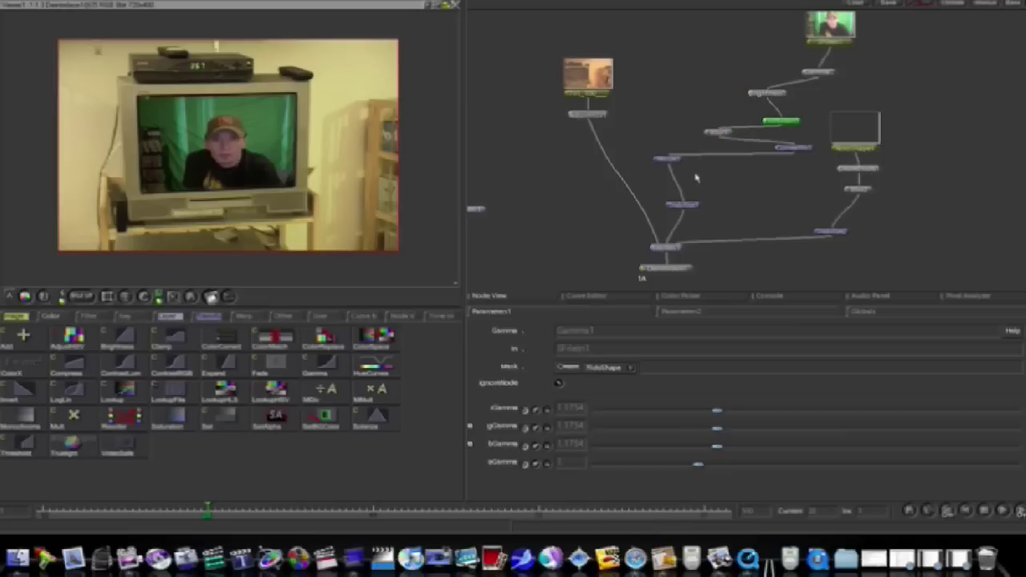
drag(667, 159, 706, 172)
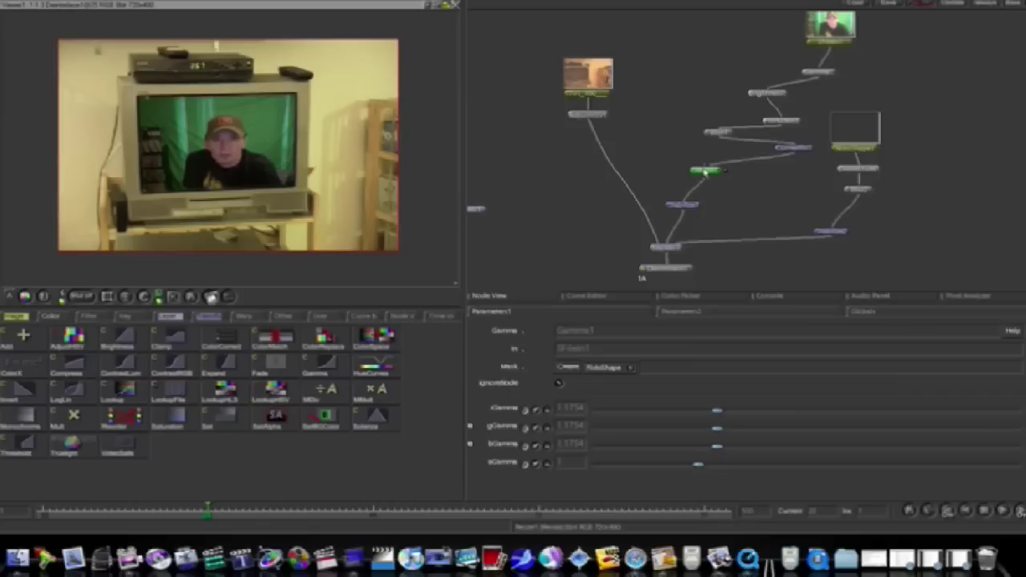
click(255, 511)
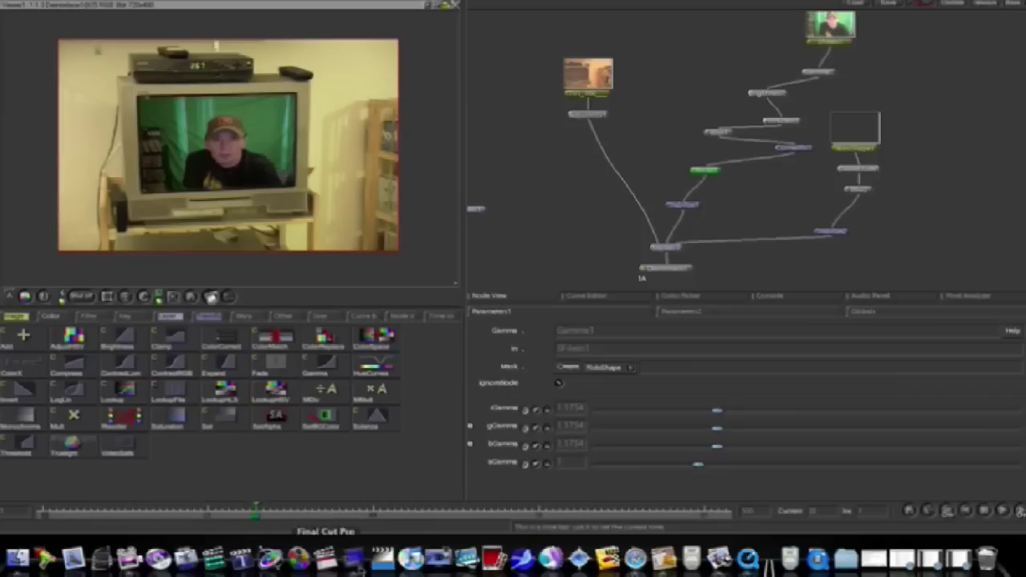